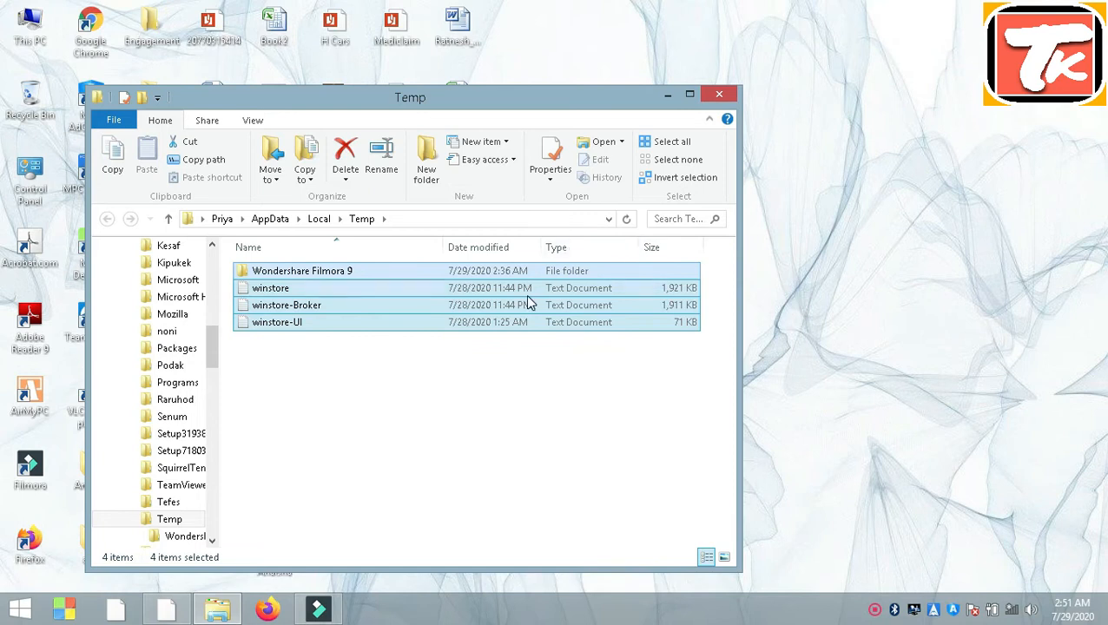
Step: Delete all the selected items in the user profile's local Temp folder
right_click(527, 297)
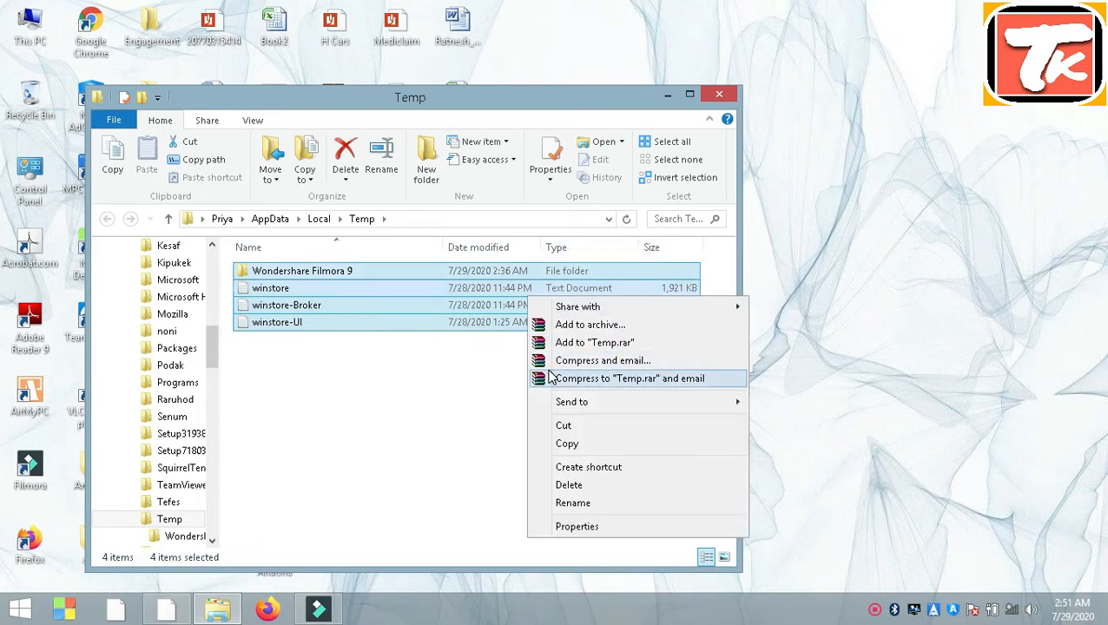
left_click(587, 487)
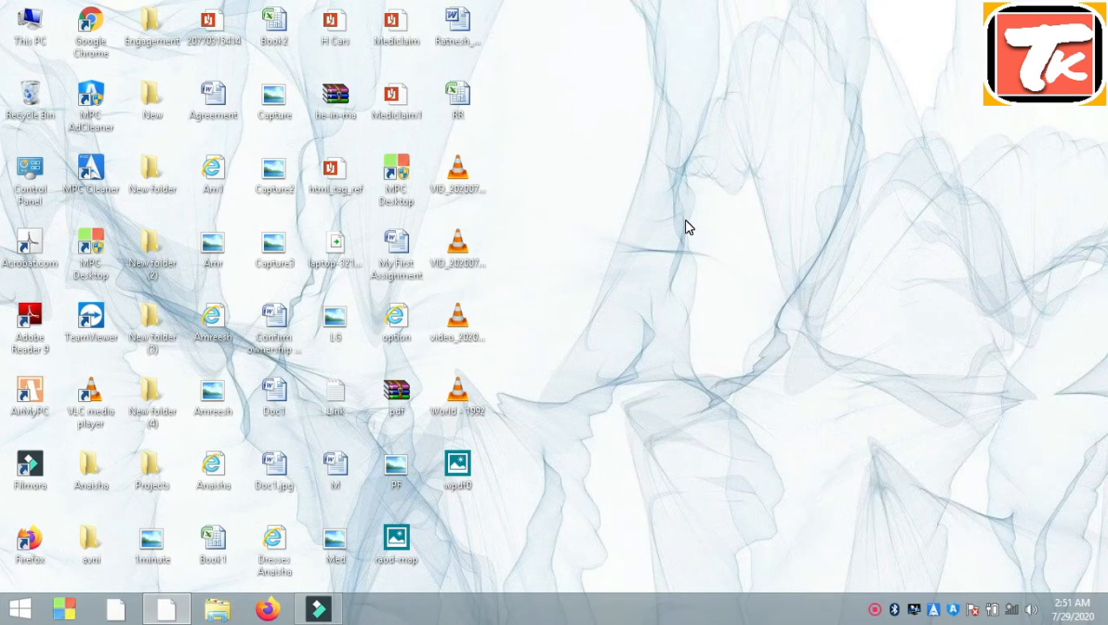
Step: Open the Windows Temp folder with the Run command "temp" and delete everything in it
key("super+r")
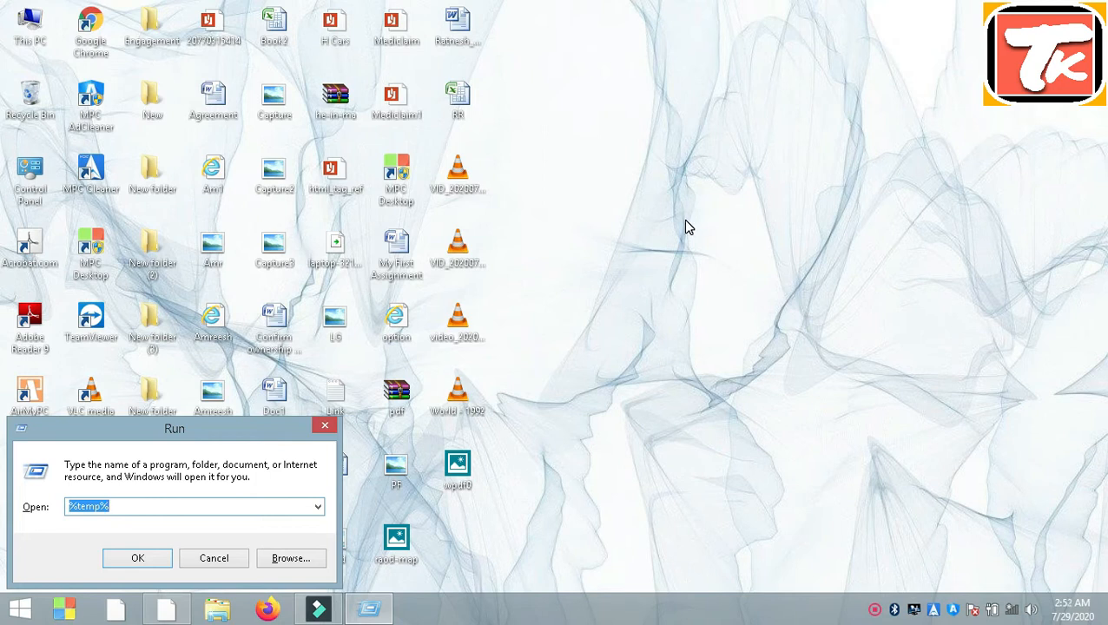
type("temp")
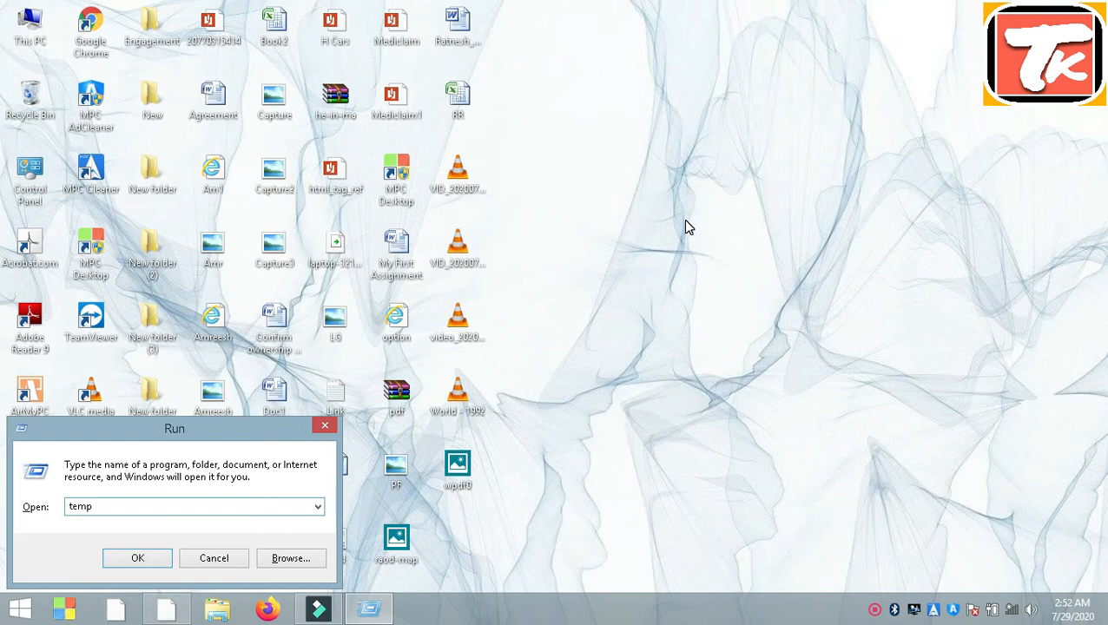
key("Return")
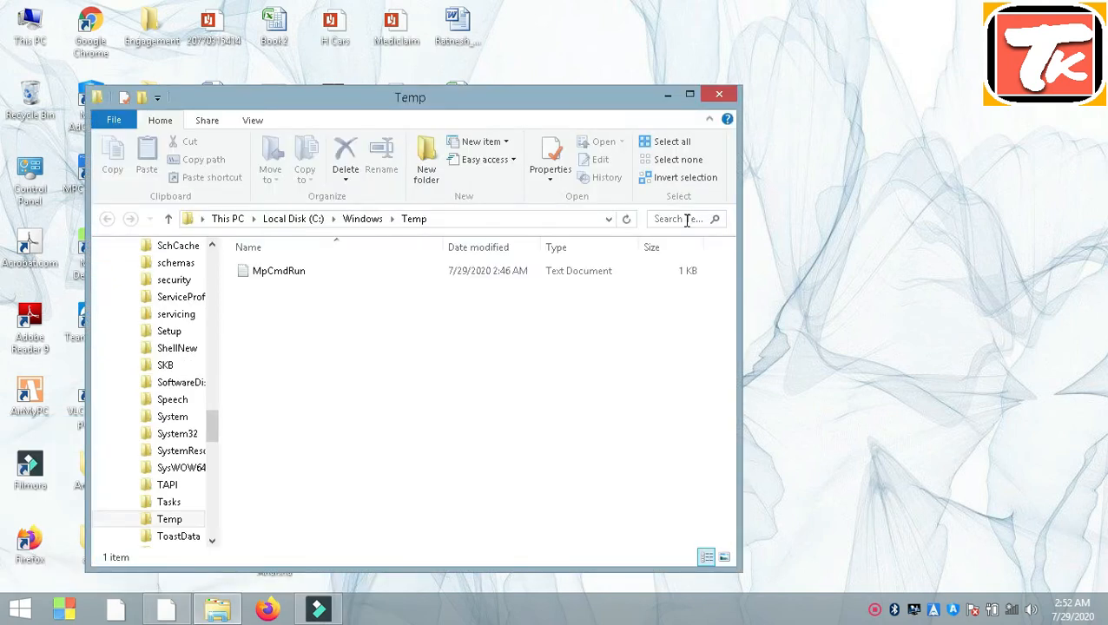
key("ctrl+a")
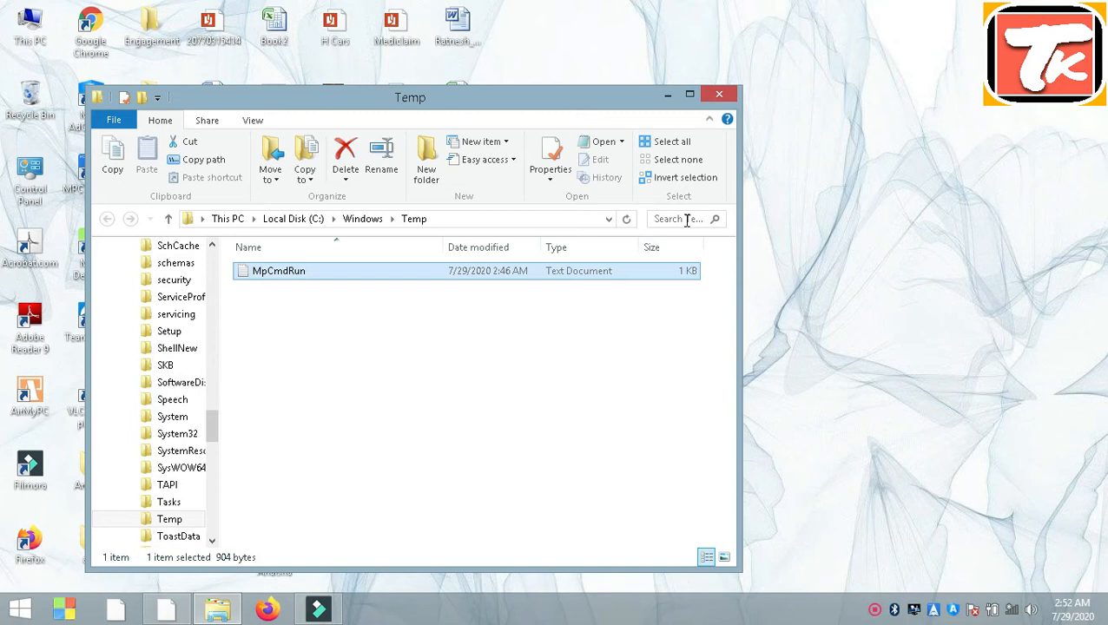
right_click(457, 274)
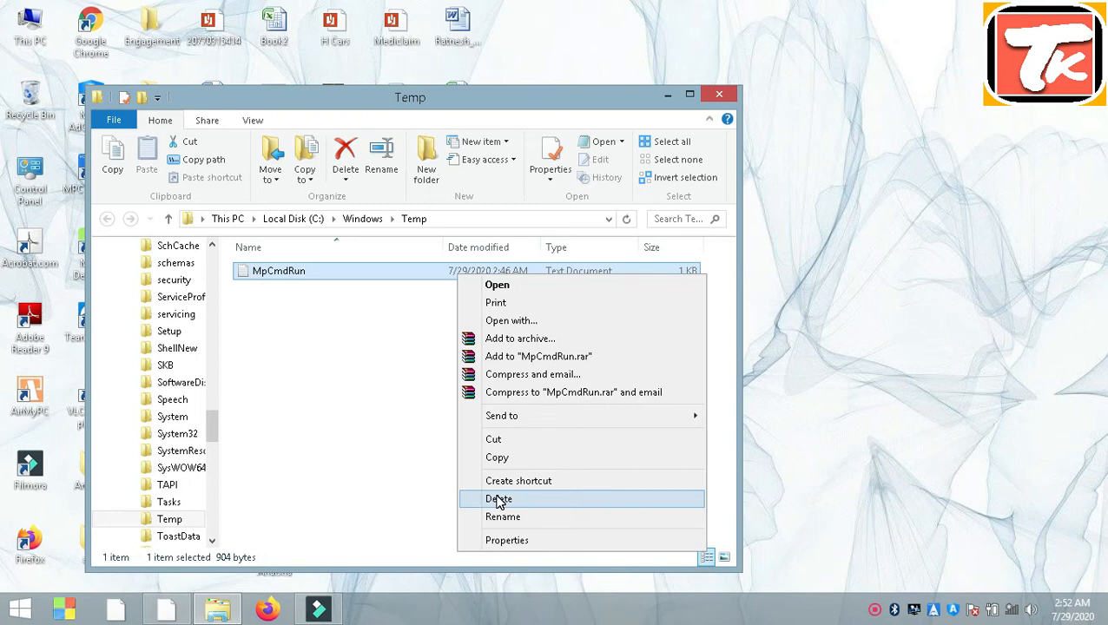
left_click(498, 502)
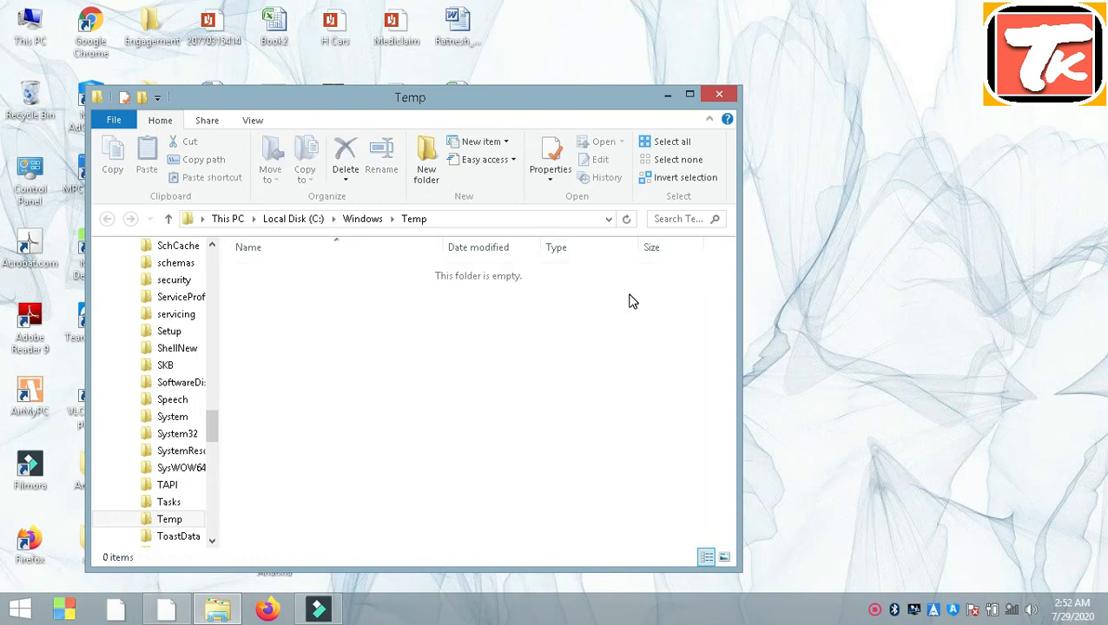
left_click(723, 97)
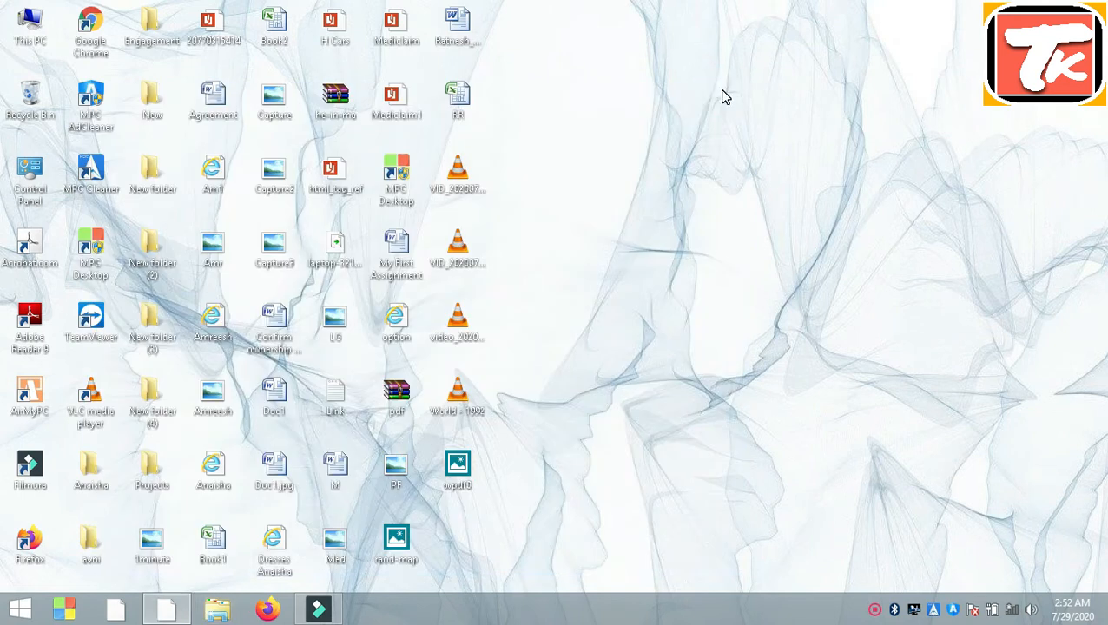
Step: Open the Windows Prefetch folder with the Run command "prefetch" and delete all of its files
key("super+r")
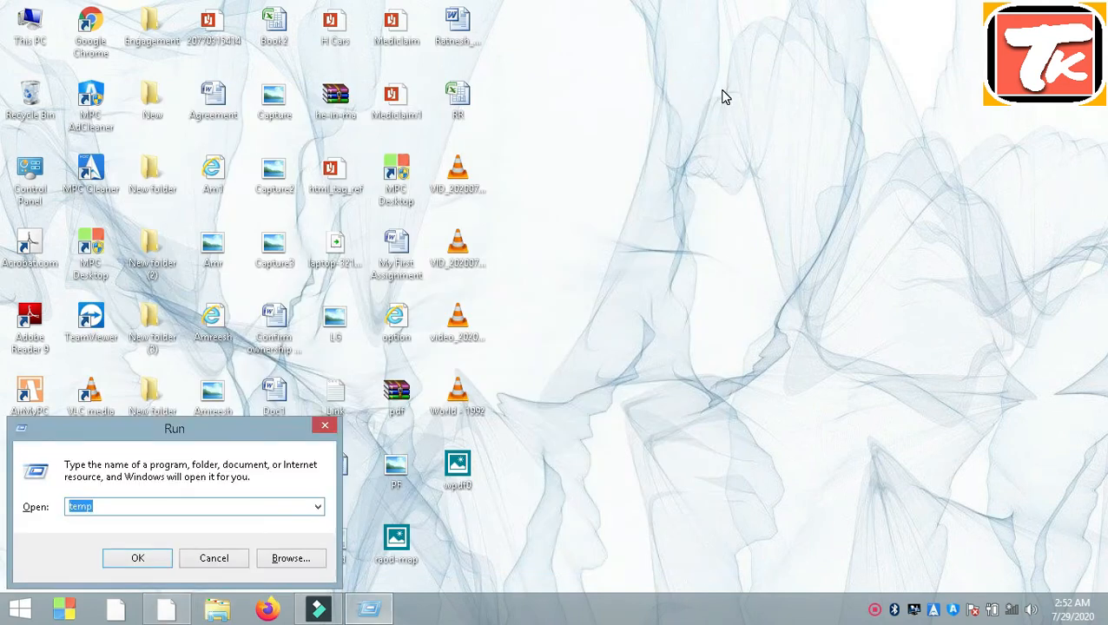
type("prefetch")
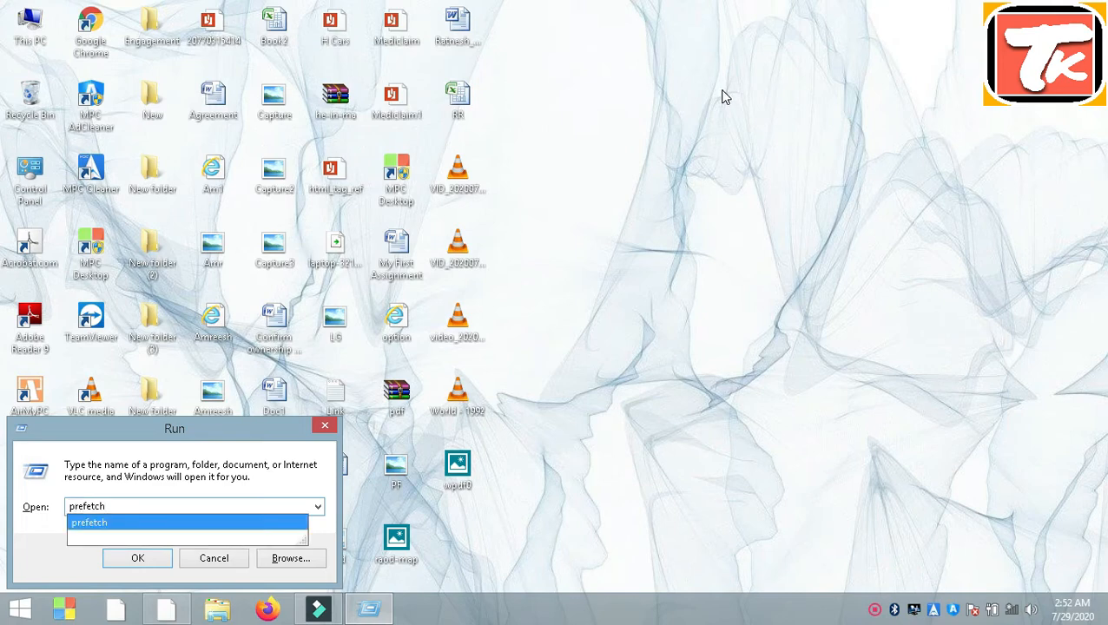
key("Return")
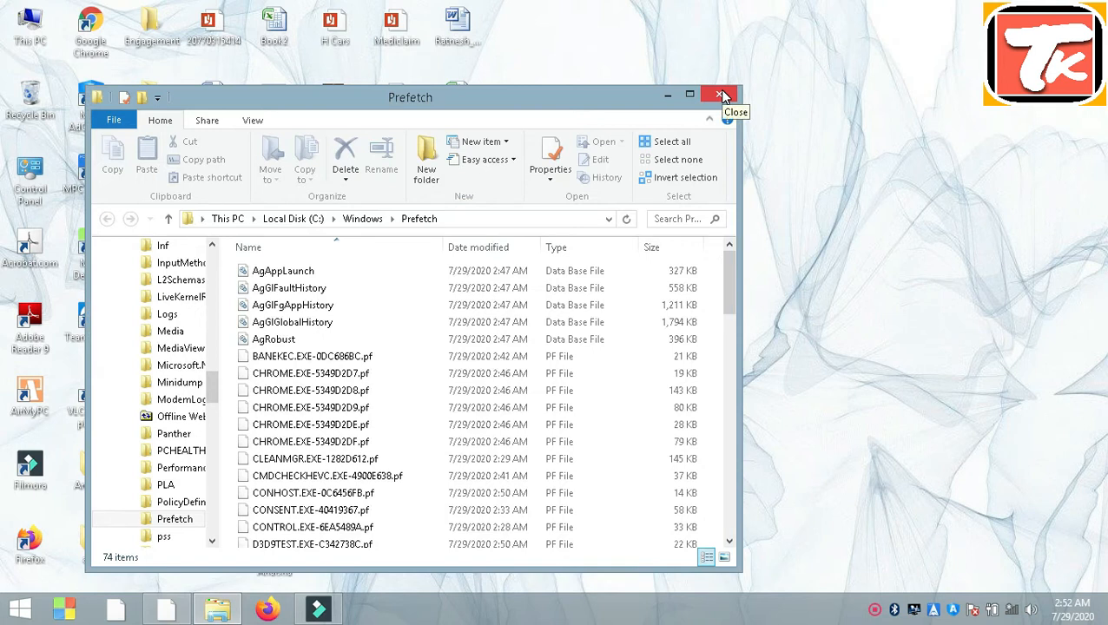
key("ctrl+a")
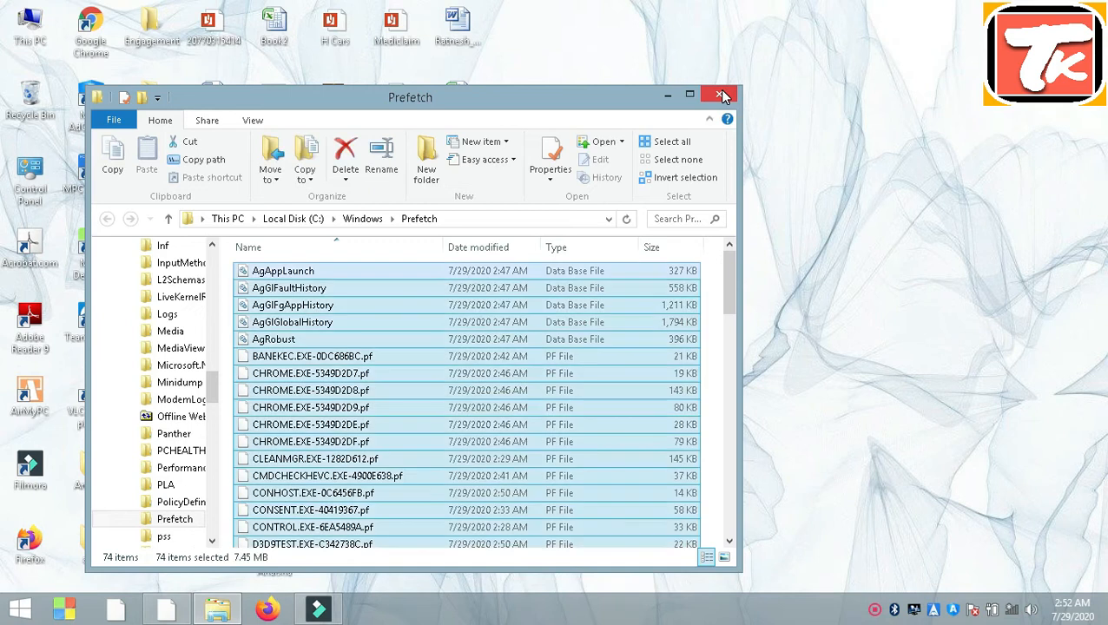
right_click(459, 335)
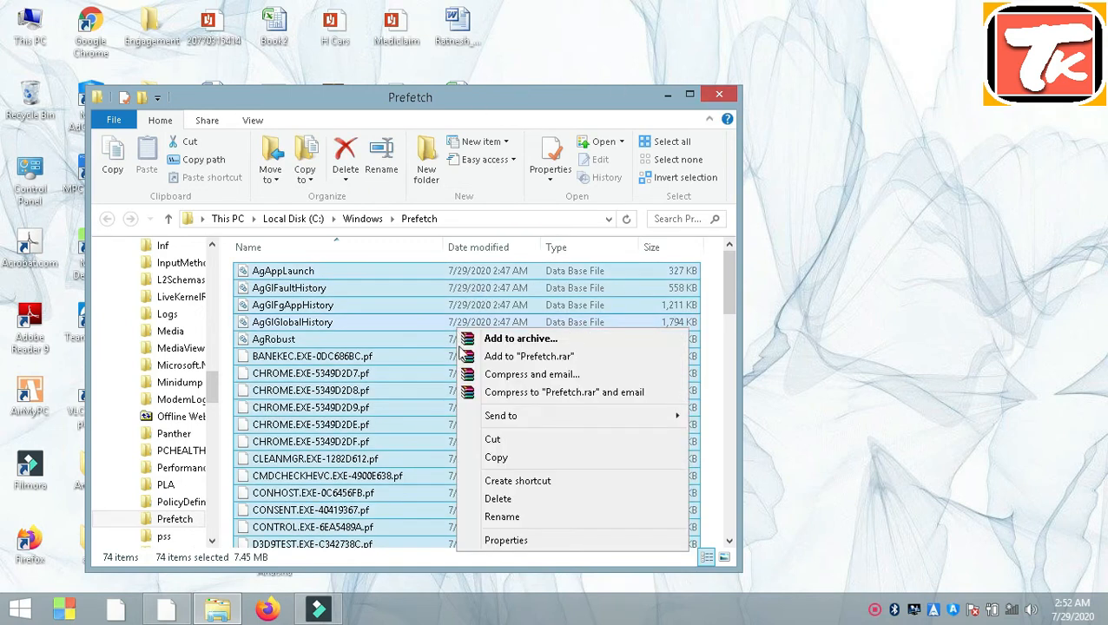
left_click(500, 498)
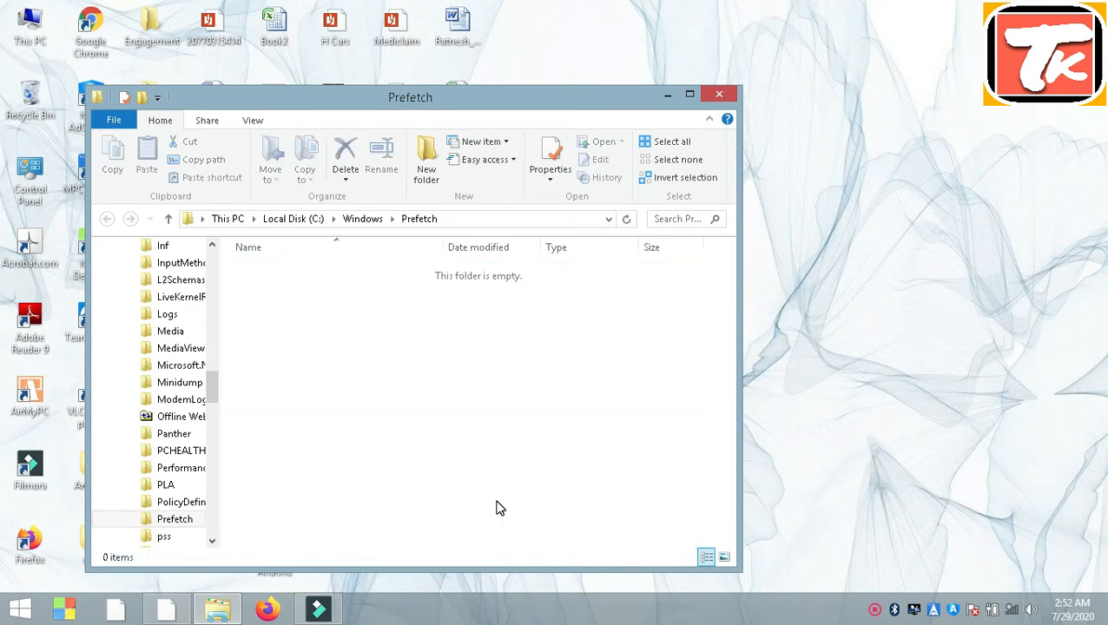
key("alt+F4")
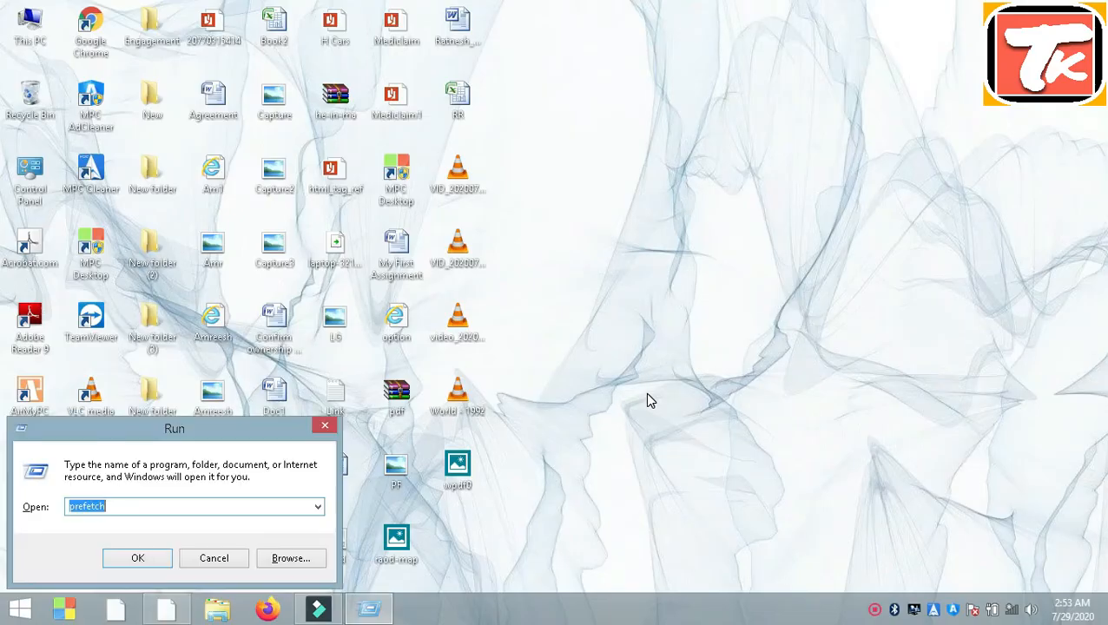
Step: Run msconfig and open the advanced boot options for the Windows 8.1 entry
type("ms")
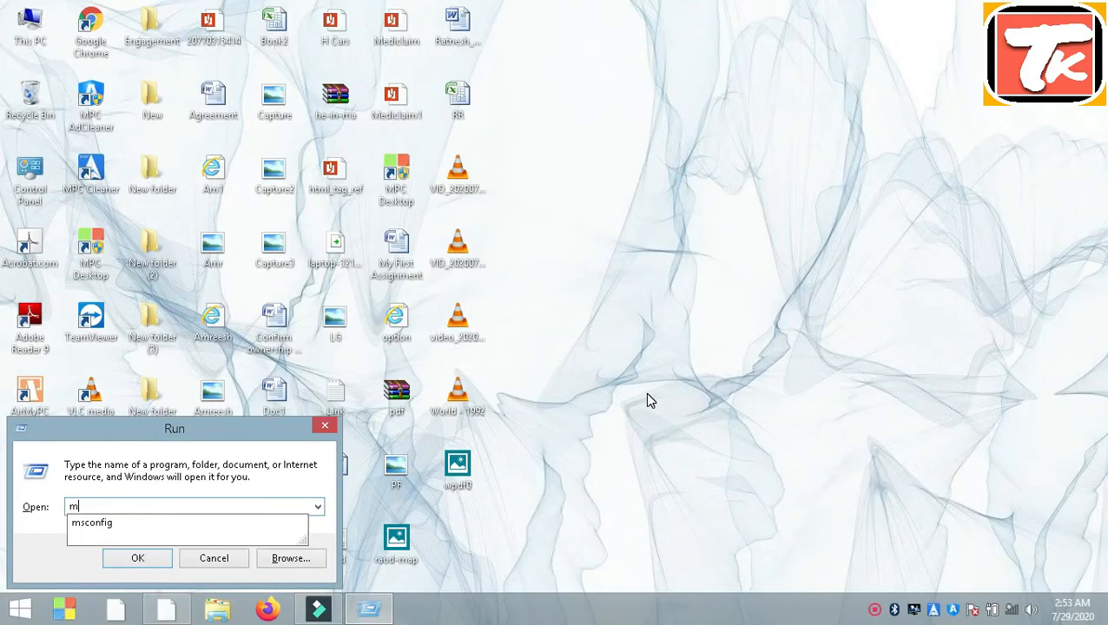
key("Down")
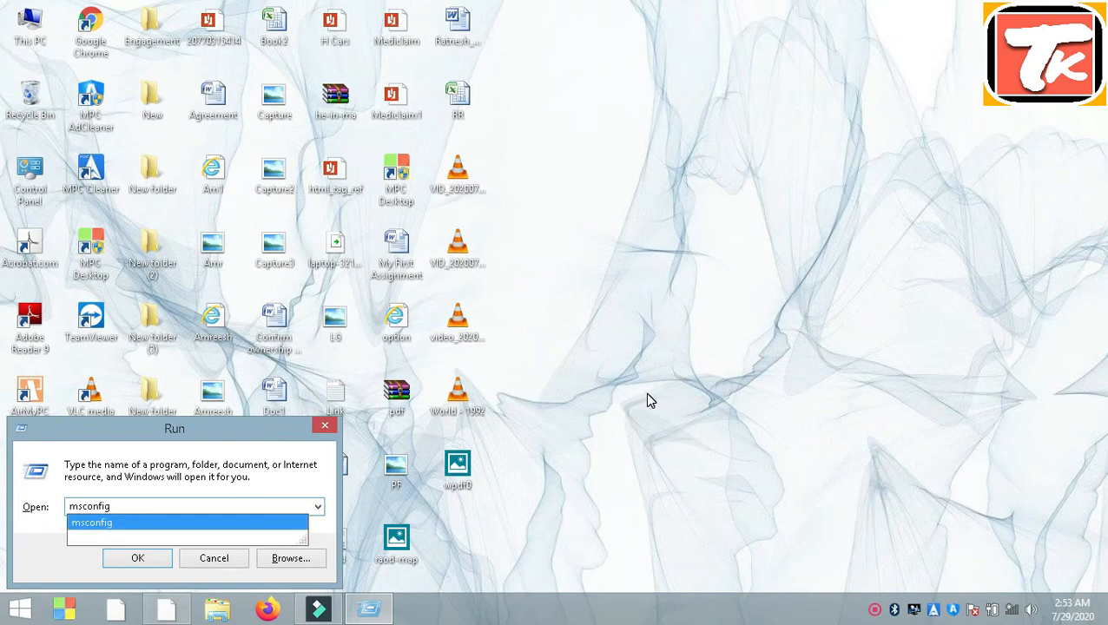
key("Return")
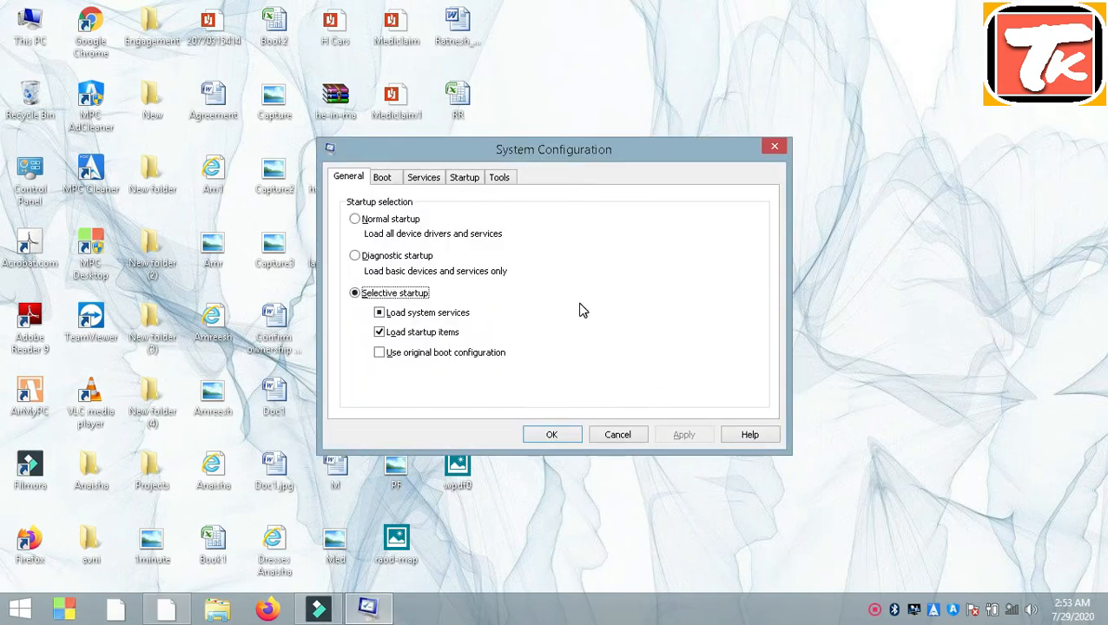
left_click(389, 179)
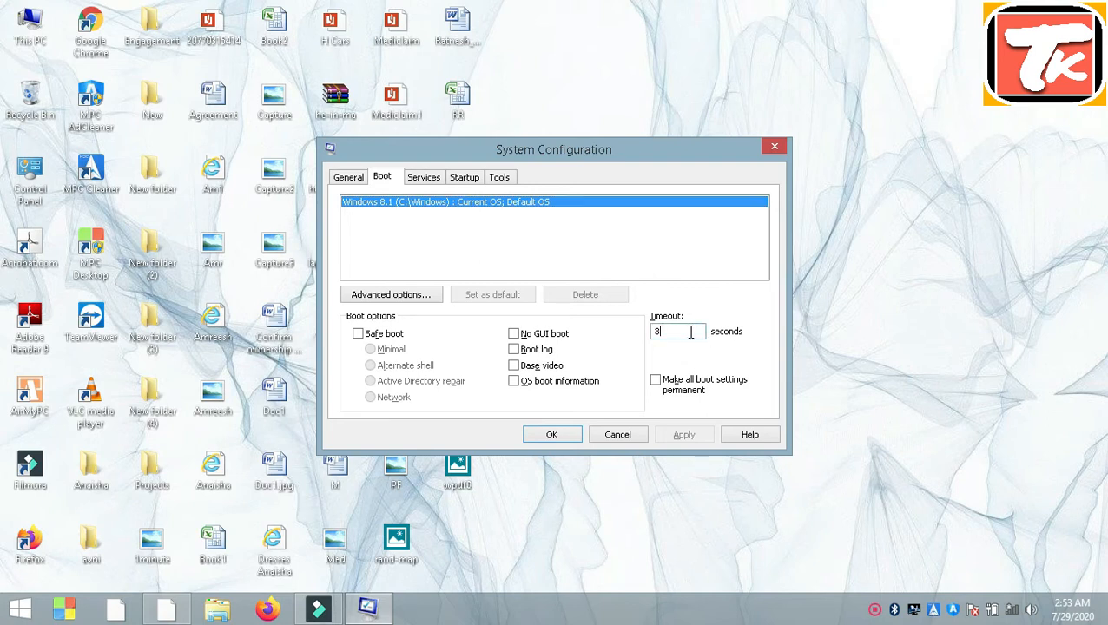
left_click(392, 296)
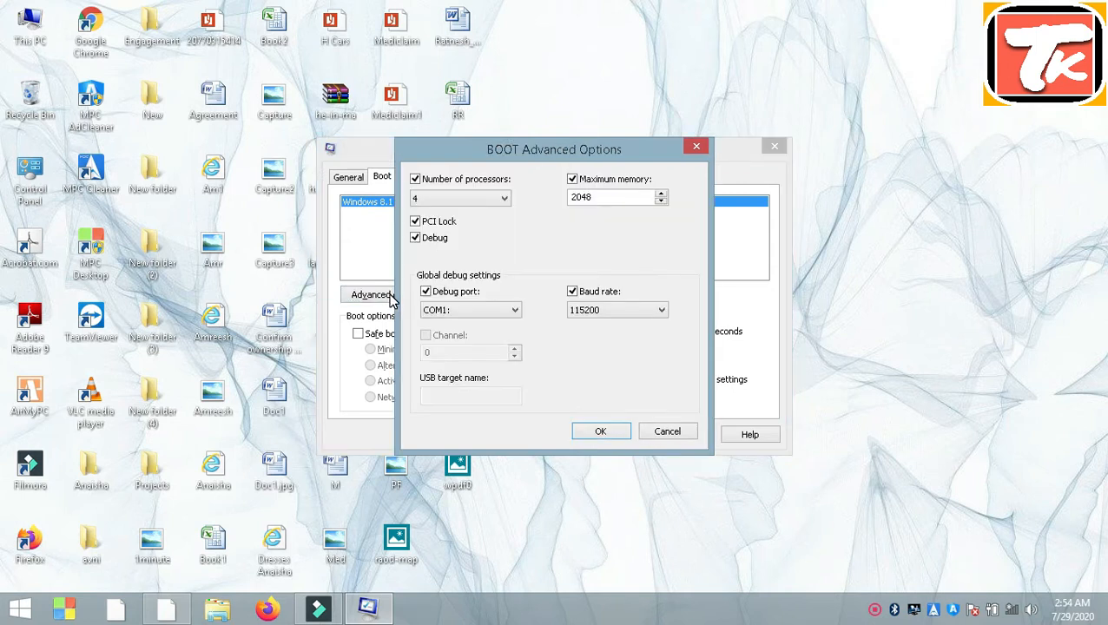
Step: Set the number of processors to 4 and turn off PCI Lock in the advanced boot options
left_click(444, 200)
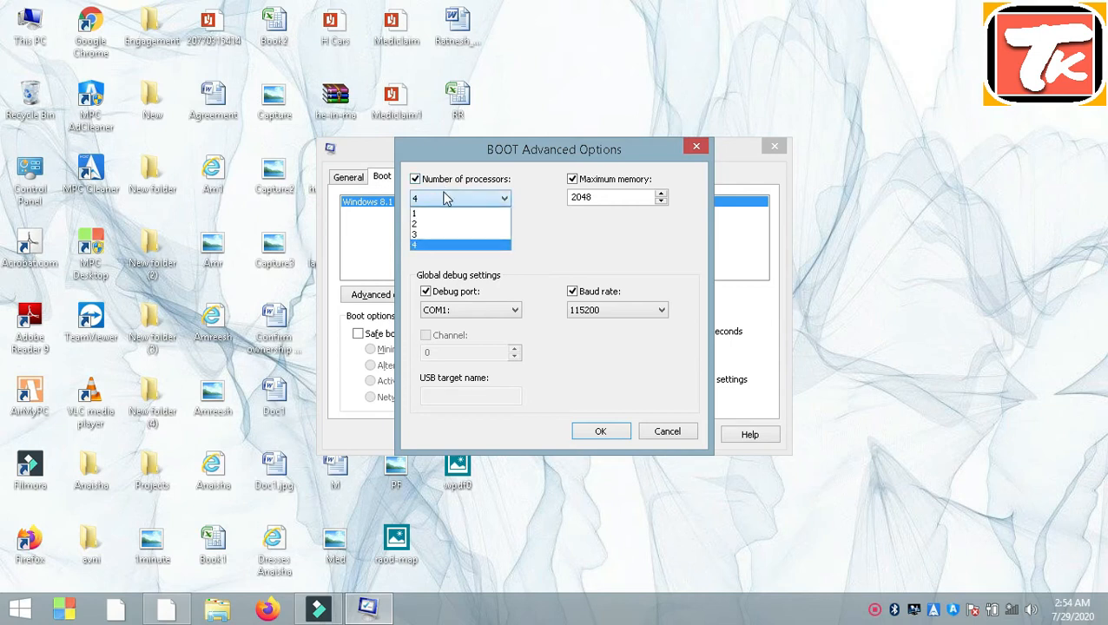
left_click(441, 183)
left_click(441, 182)
left_click(441, 182)
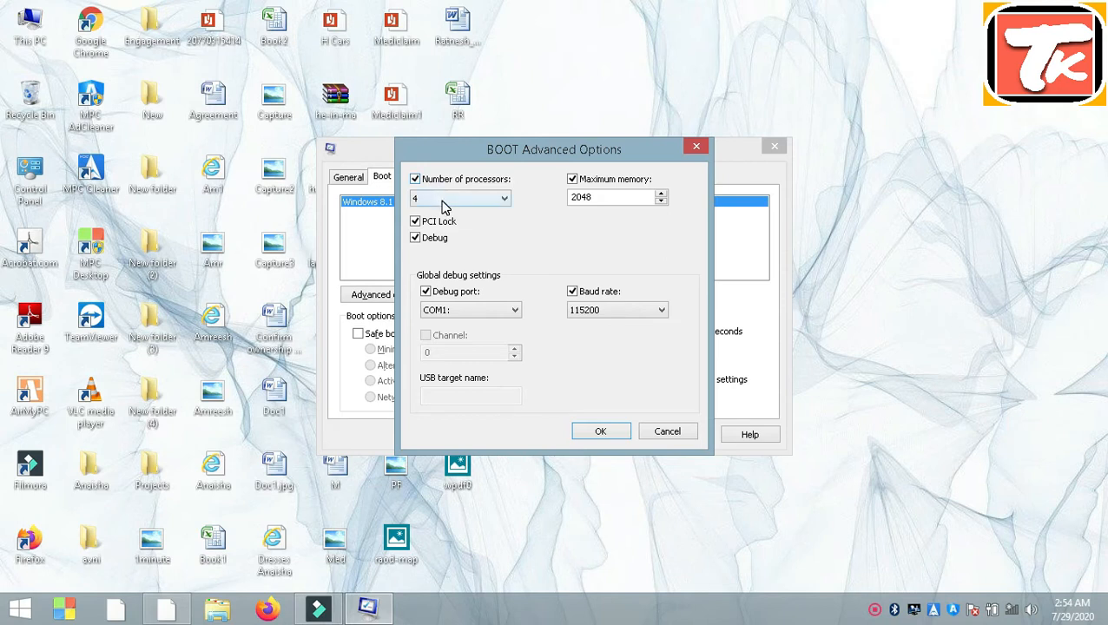
left_click(445, 201)
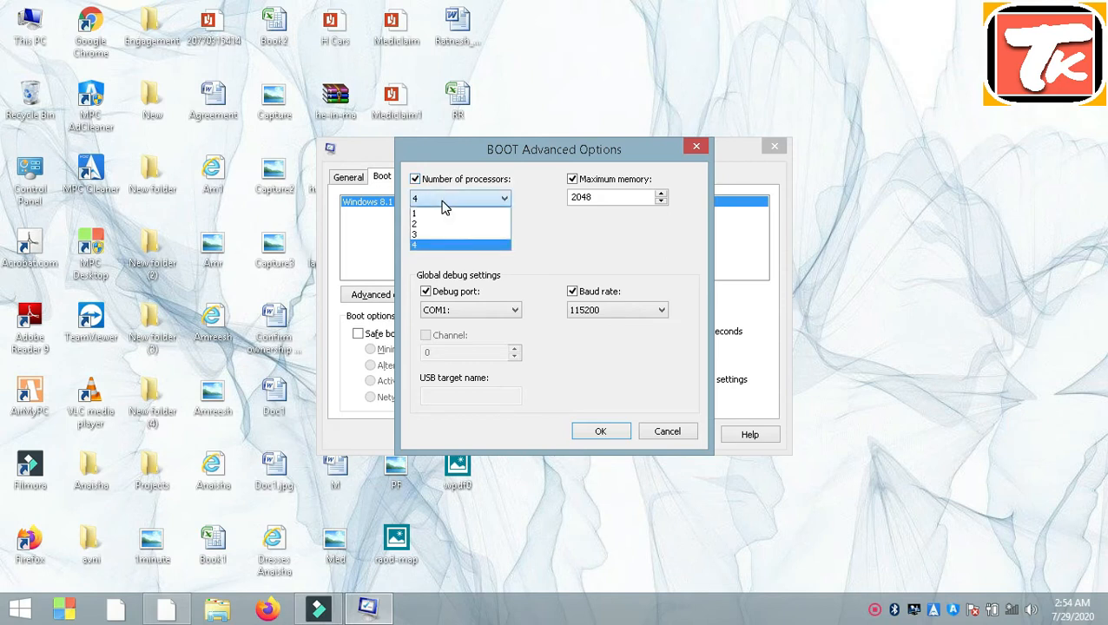
left_click(436, 250)
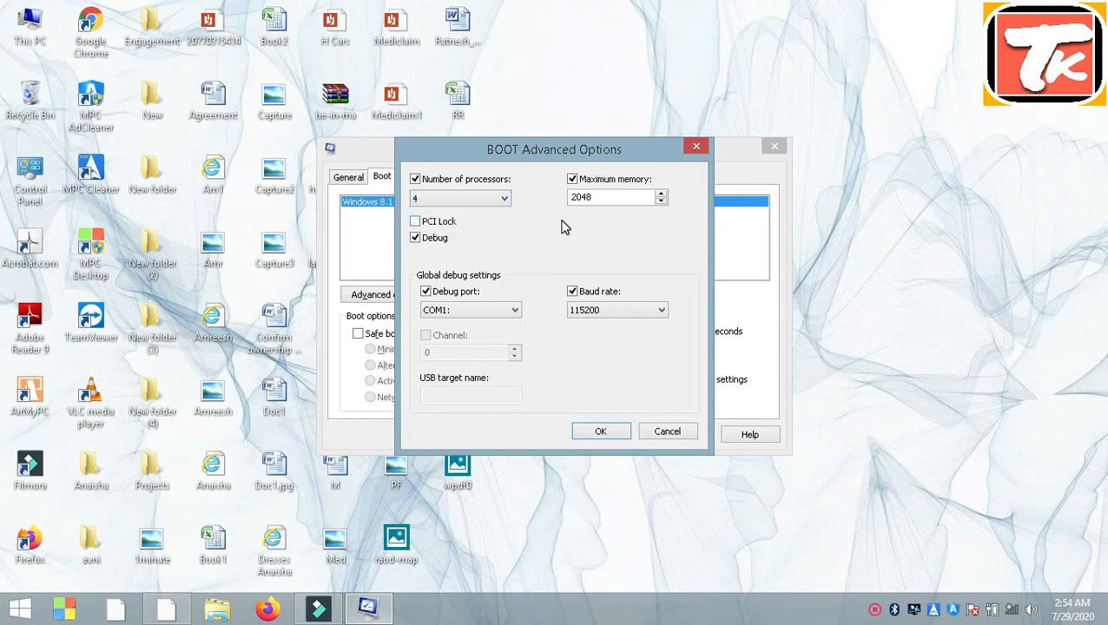
Step: Keep the maximum memory limit enabled at 2048 and turn off Debug
left_click(616, 182)
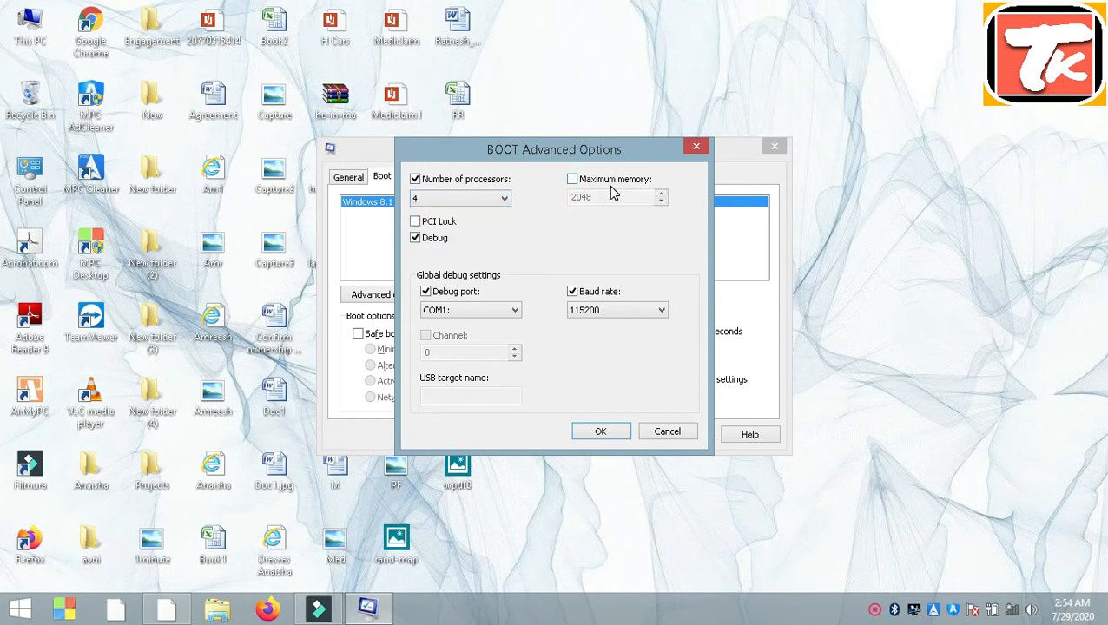
left_click(615, 186)
left_click(662, 195)
left_click(537, 238)
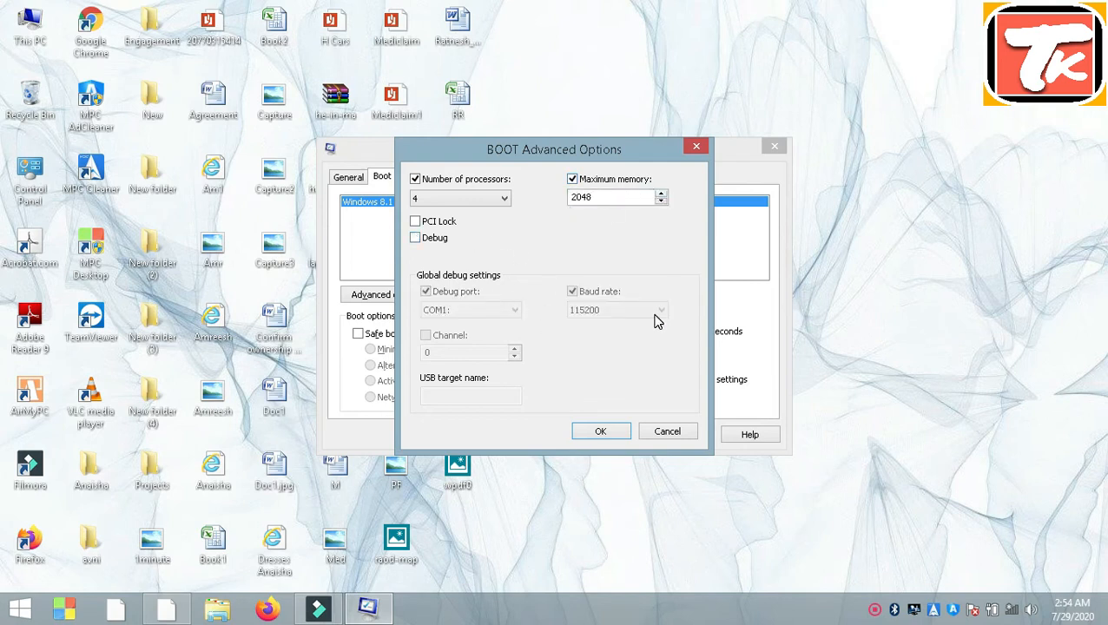
Step: Confirm and apply the boot settings, closing System Configuration without restarting the computer
left_click(595, 433)
left_click(682, 437)
left_click(559, 441)
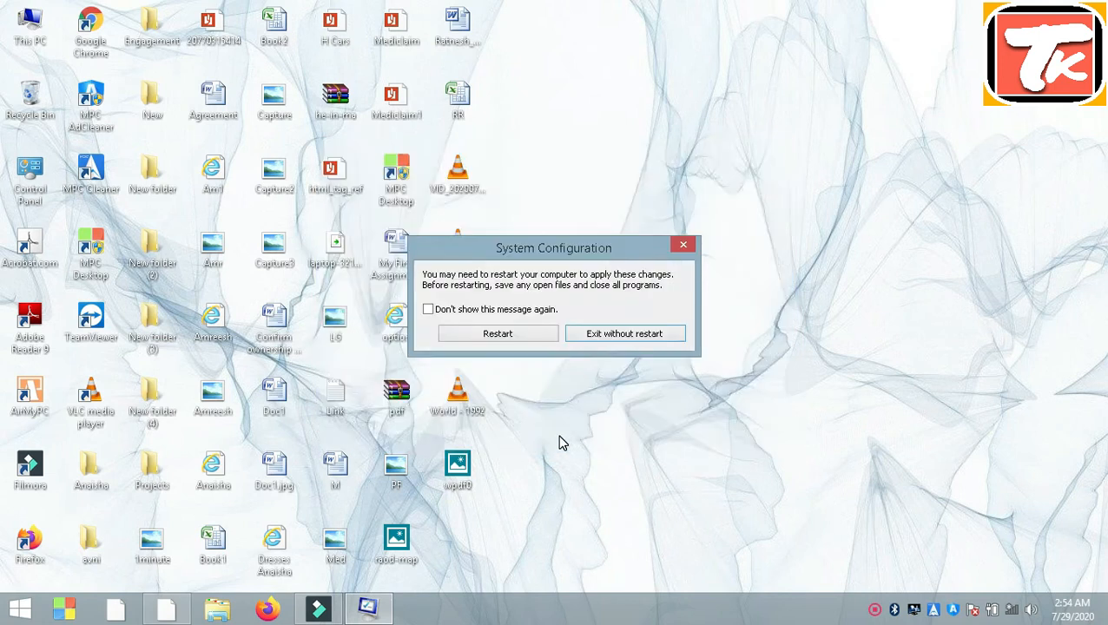
left_click(622, 340)
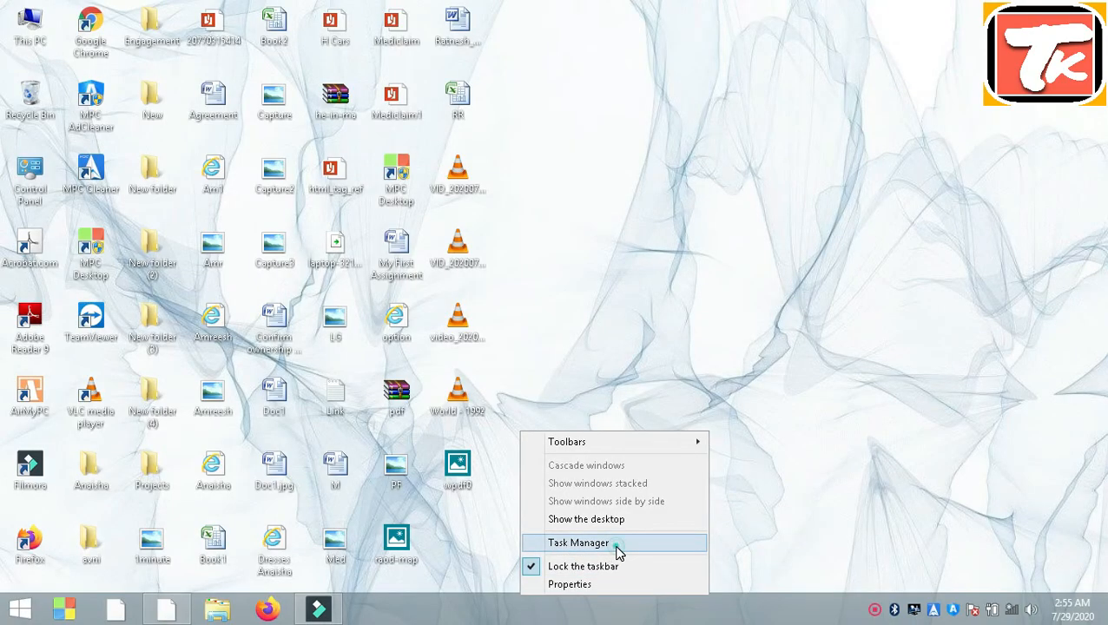
Step: Open Task Manager's startup list and check the status of entries such as Mirroring360, Adobe Acrobat SpeedLauncher, Chrome and cpm
left_click(580, 542)
left_click(331, 157)
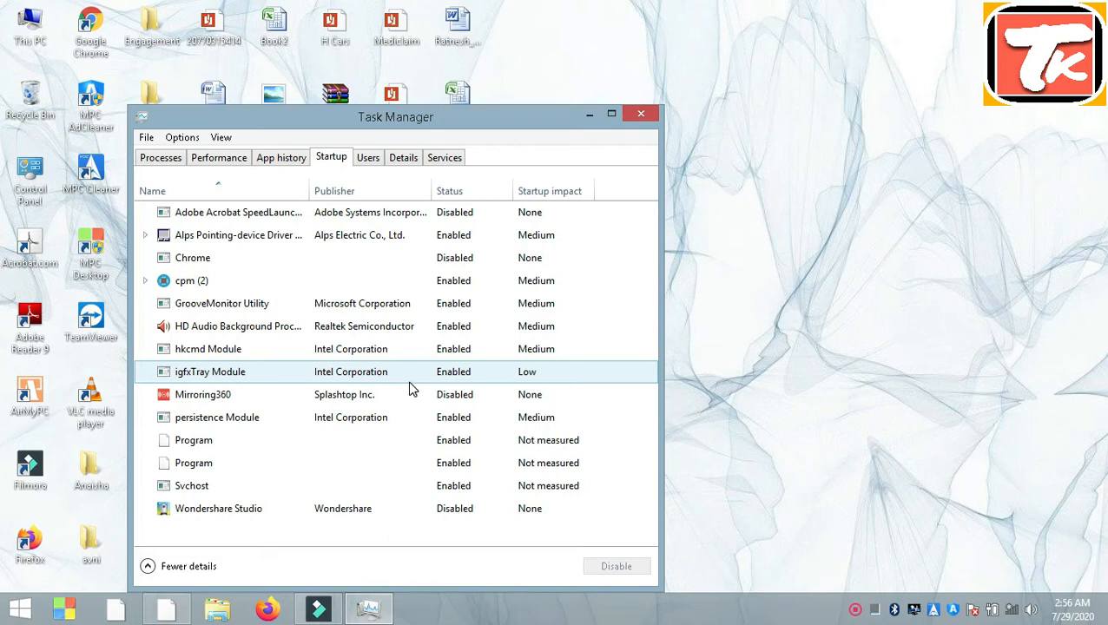
left_click(350, 401)
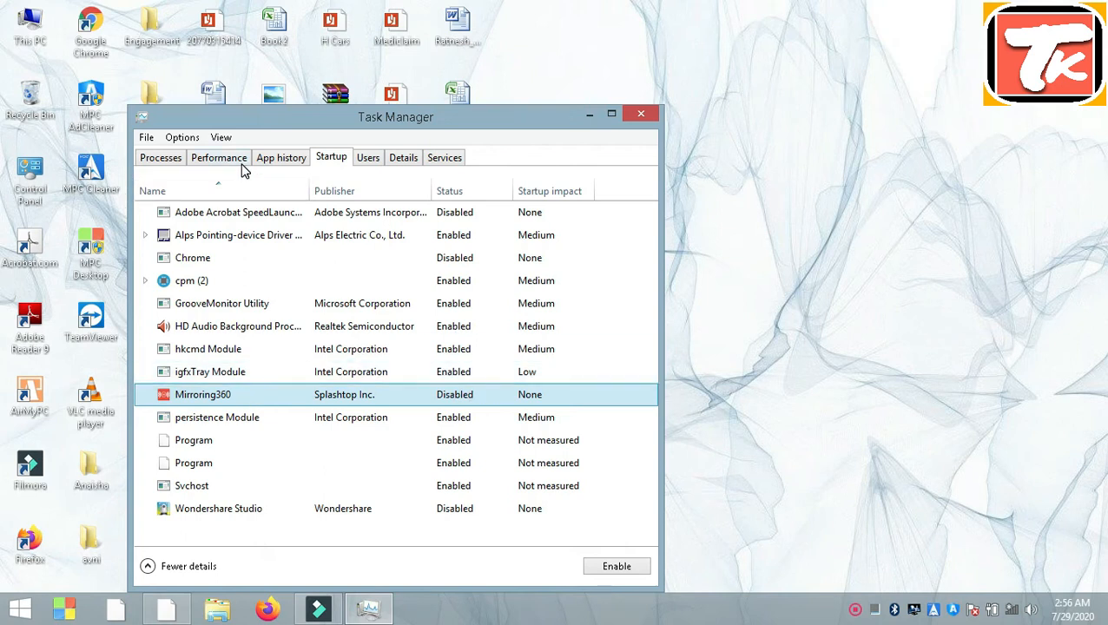
left_click(219, 218)
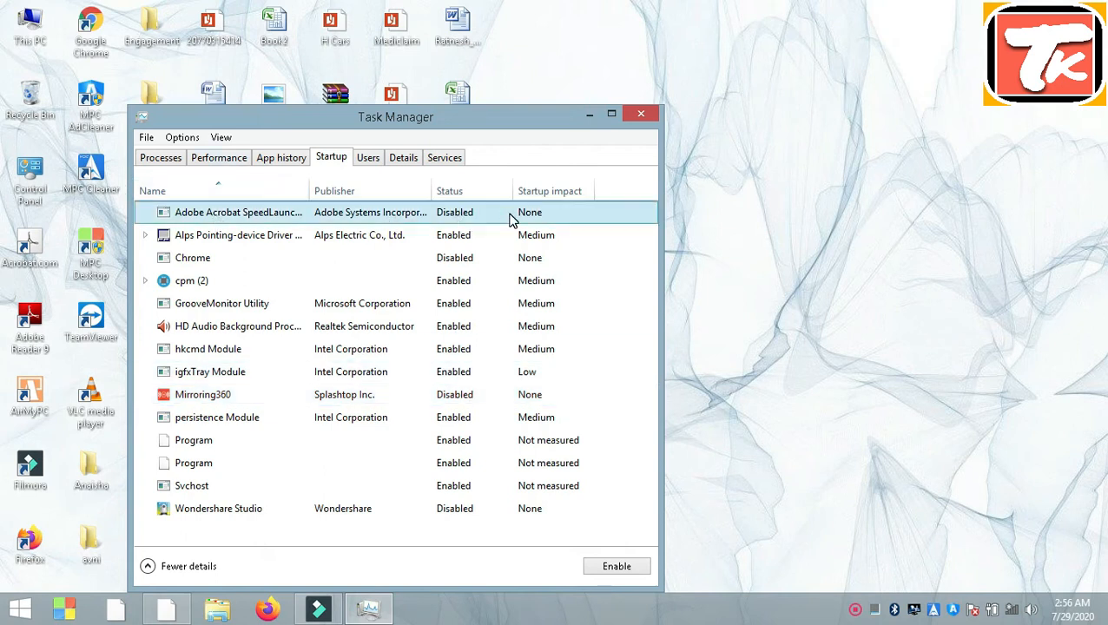
left_click(434, 240)
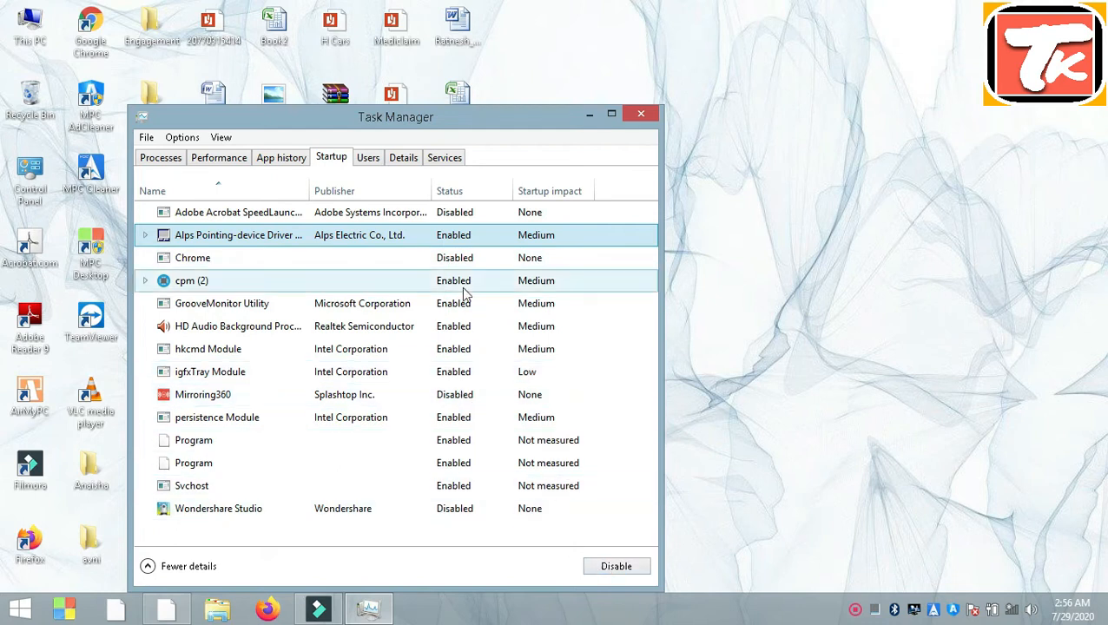
left_click(460, 258)
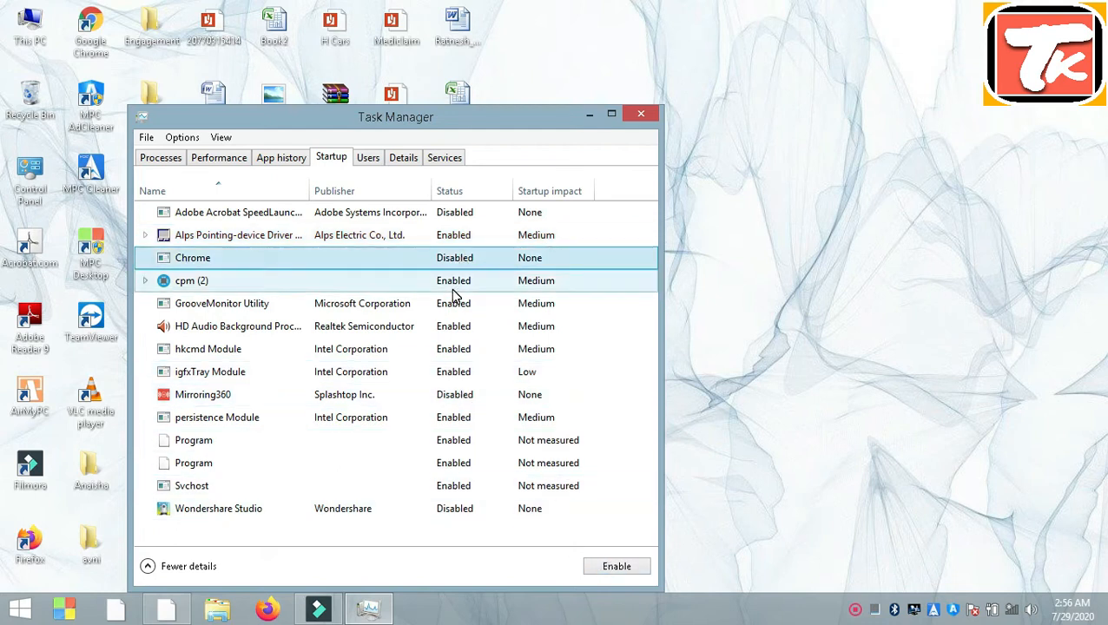
left_click(460, 289)
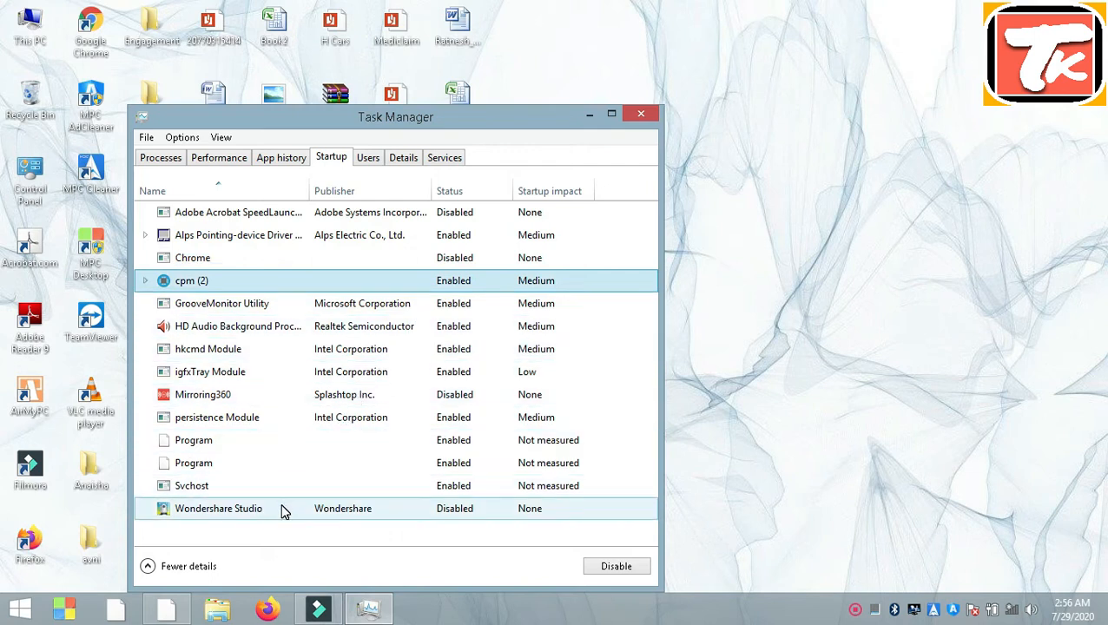
Step: Review the status and startup impact of the Alps Pointing-device Driver, GrooveMonitor Utility and Chrome entries, and close Task Manager
left_click(445, 242)
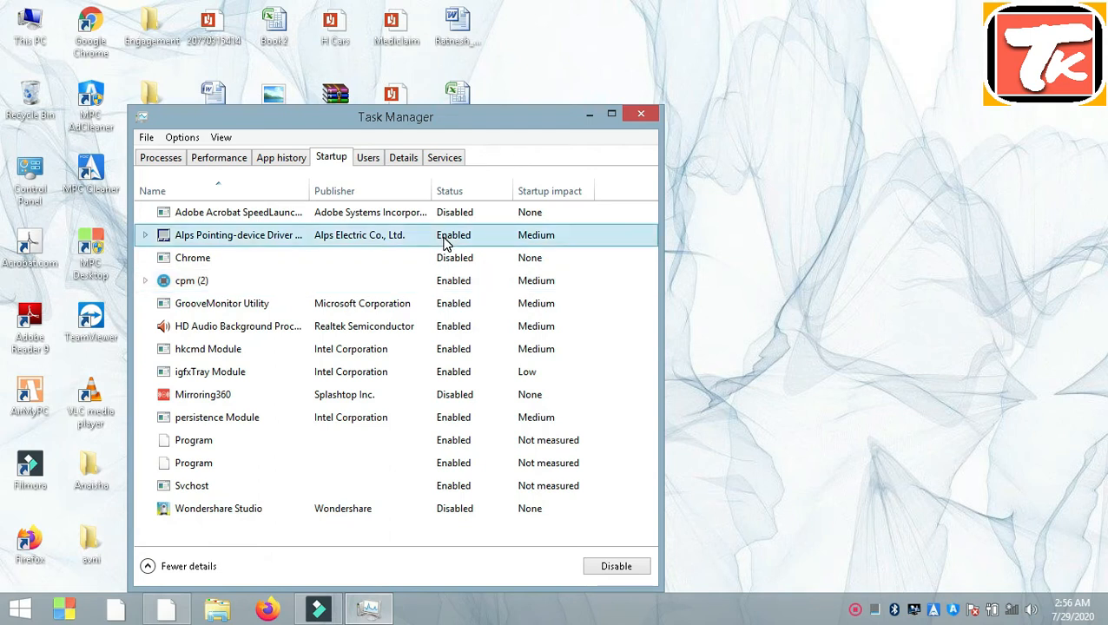
left_click(412, 303)
left_click(376, 266)
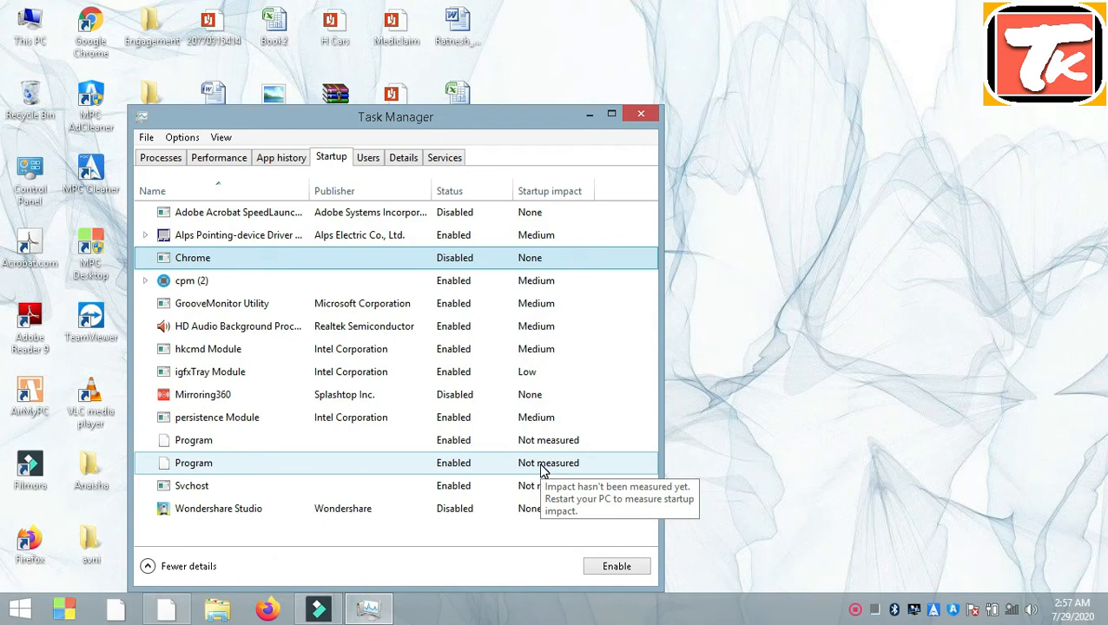
left_click(640, 114)
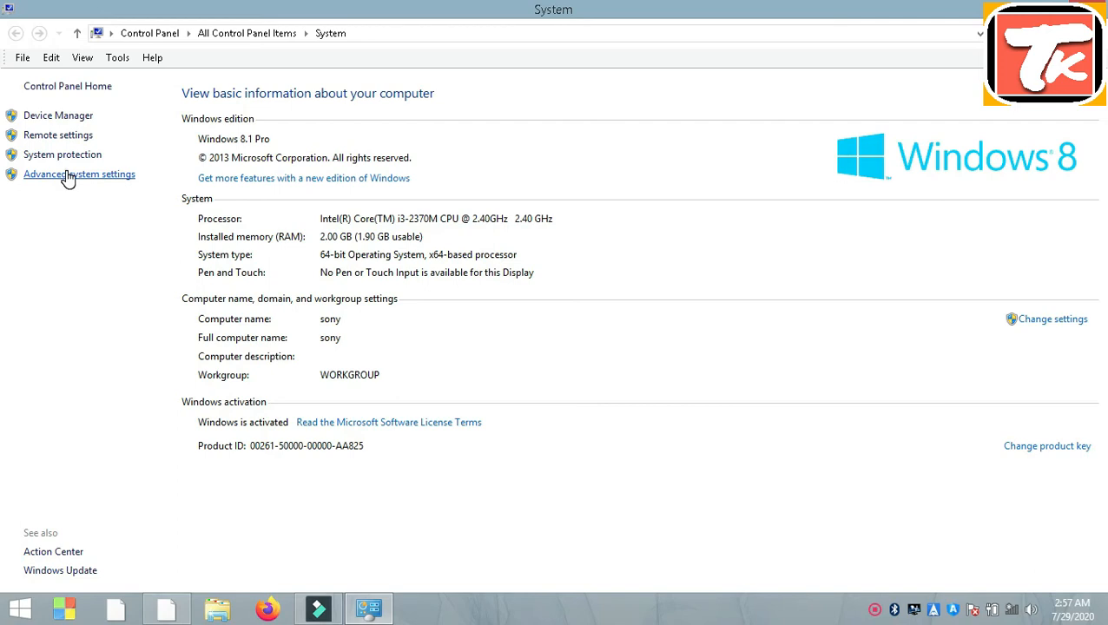
Step: Open the performance options in the advanced system settings, compare best appearance, and set visual effects to Adjust for best performance
left_click(68, 175)
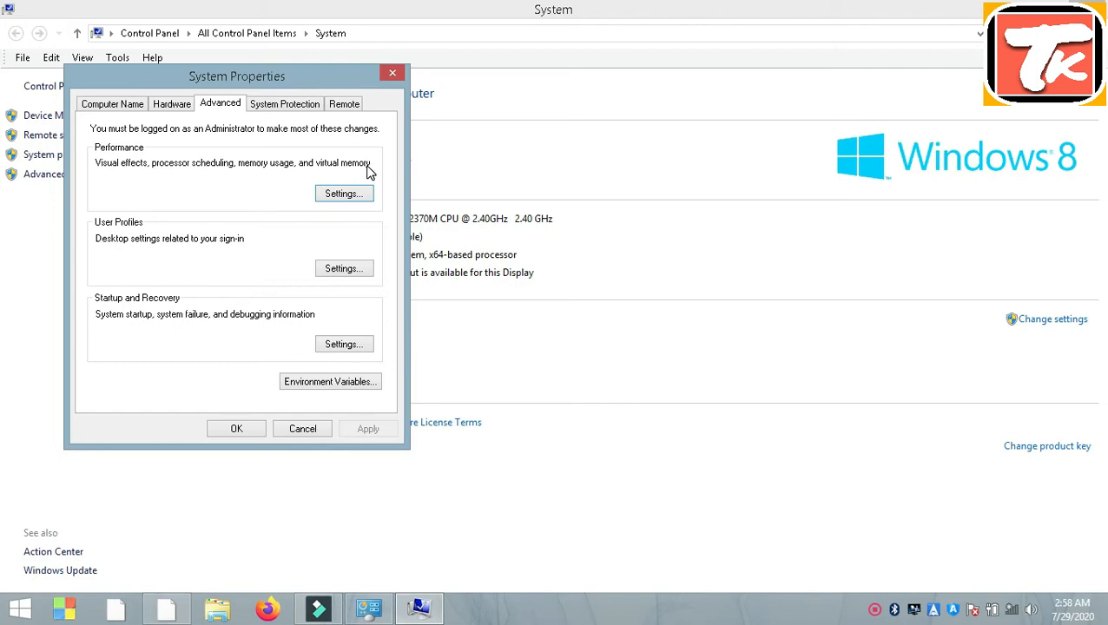
left_click(343, 195)
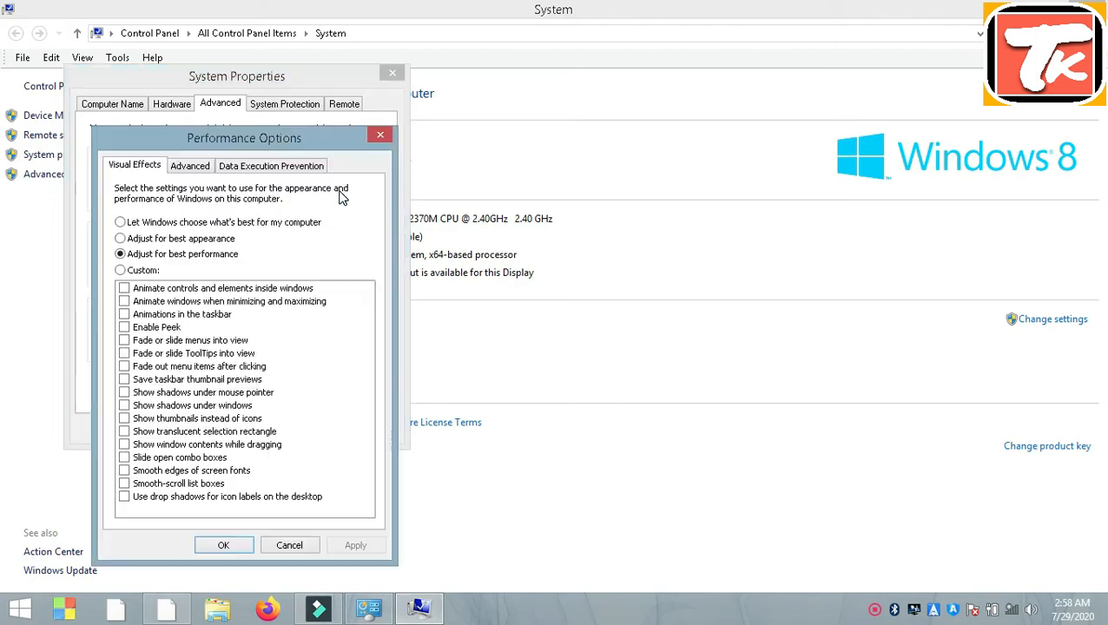
left_click(161, 242)
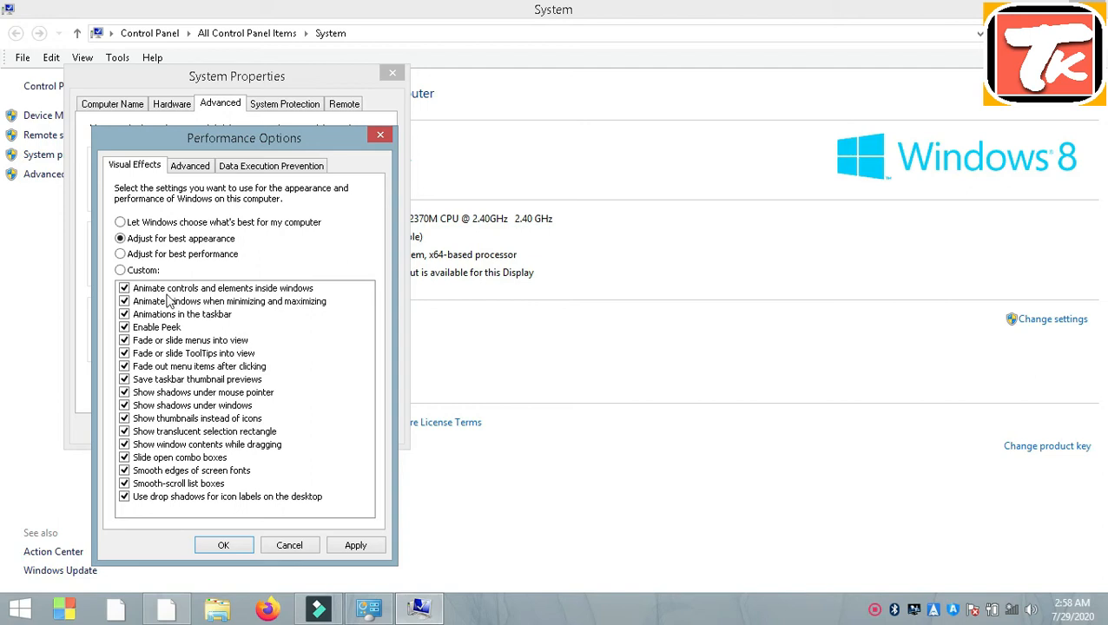
left_click(121, 254)
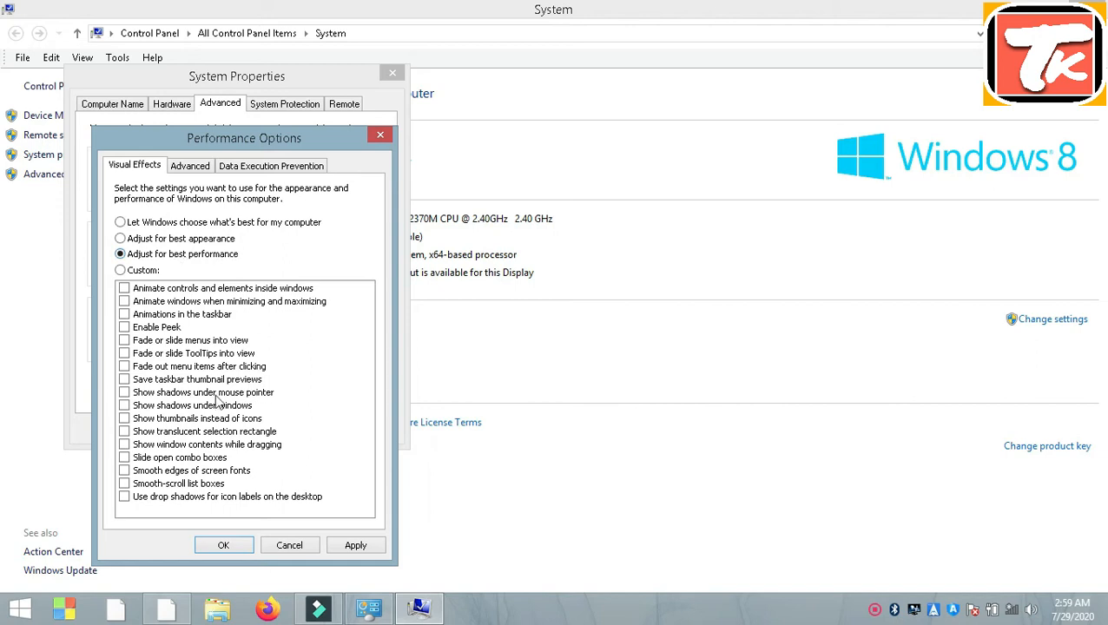
Step: Try showing shadows under the mouse pointer as a custom visual effect, and go back to Adjust for best performance
left_click(124, 393)
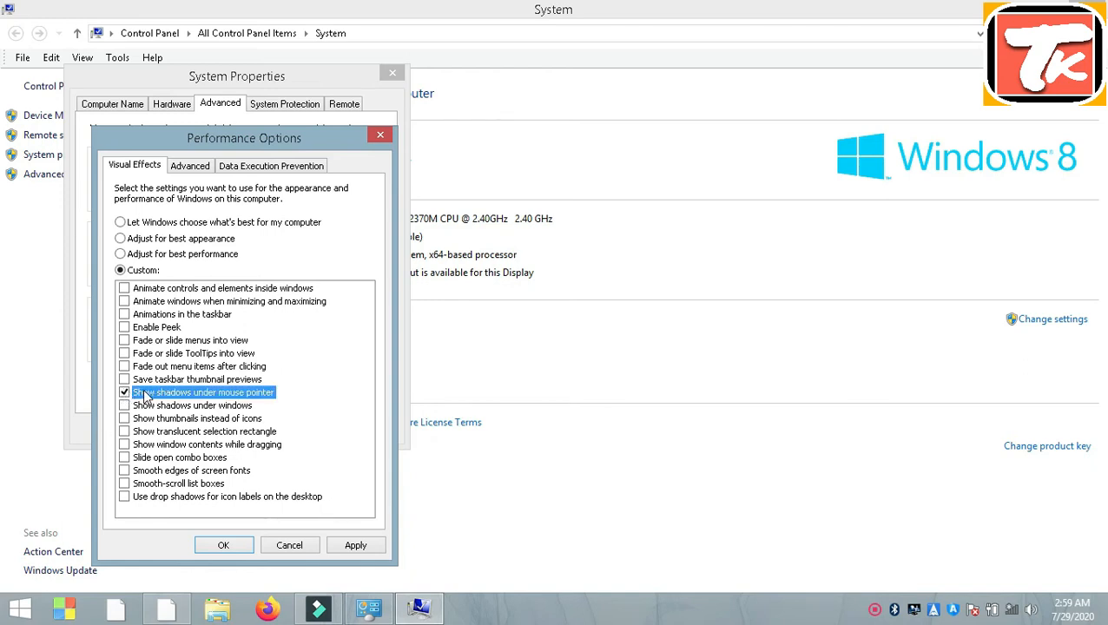
left_click(124, 392)
left_click(121, 253)
Step: Apply the visual effects setting and confirm both Performance Options and System Properties
left_click(354, 545)
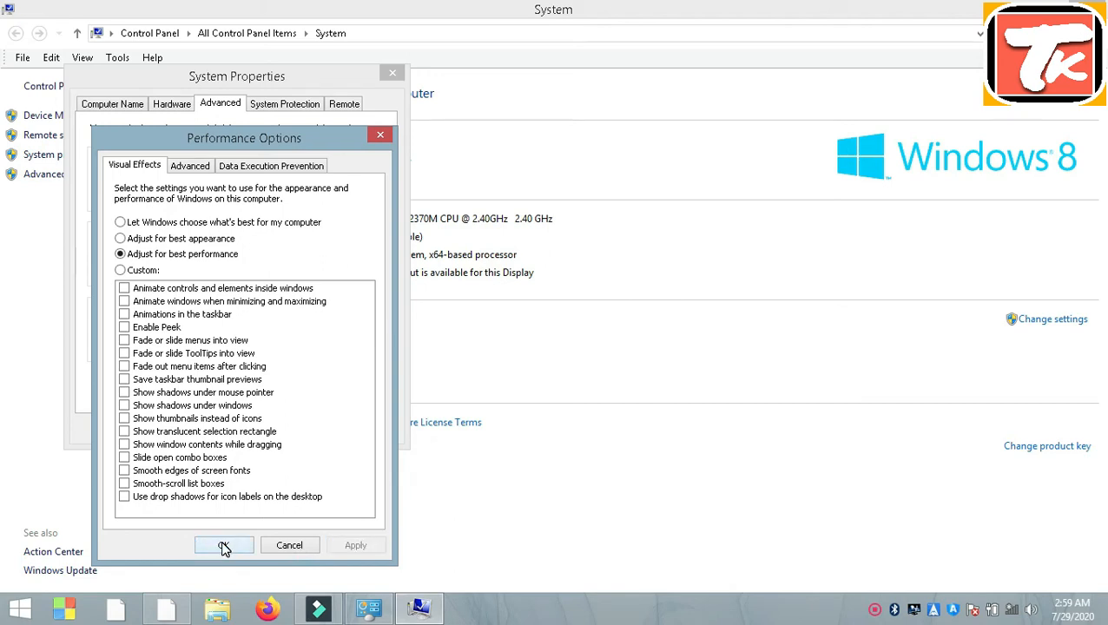
left_click(224, 545)
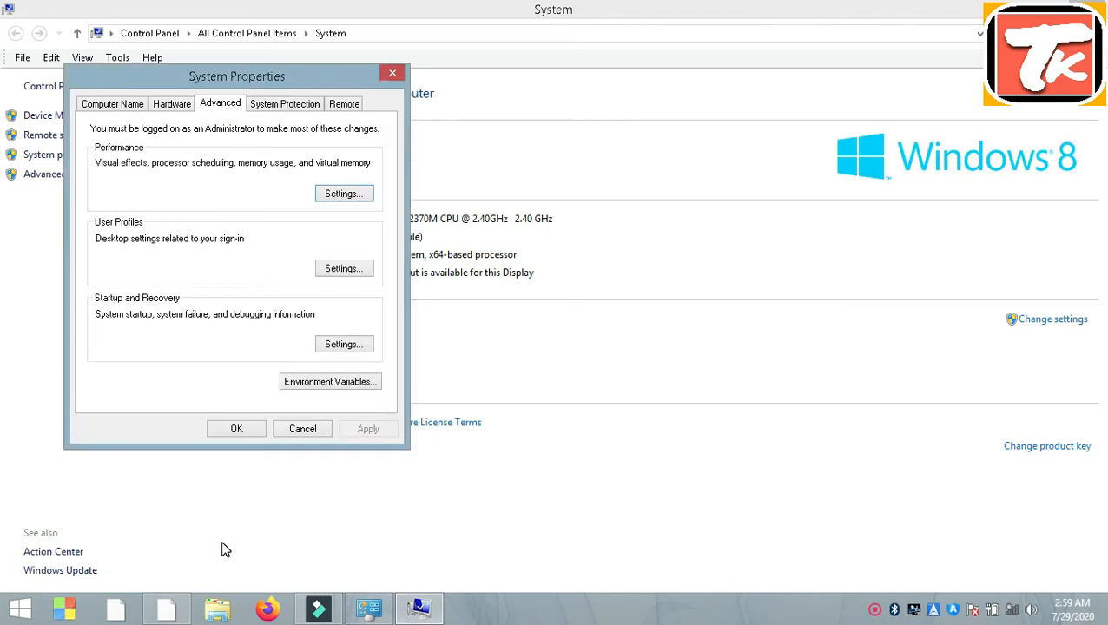
left_click(251, 430)
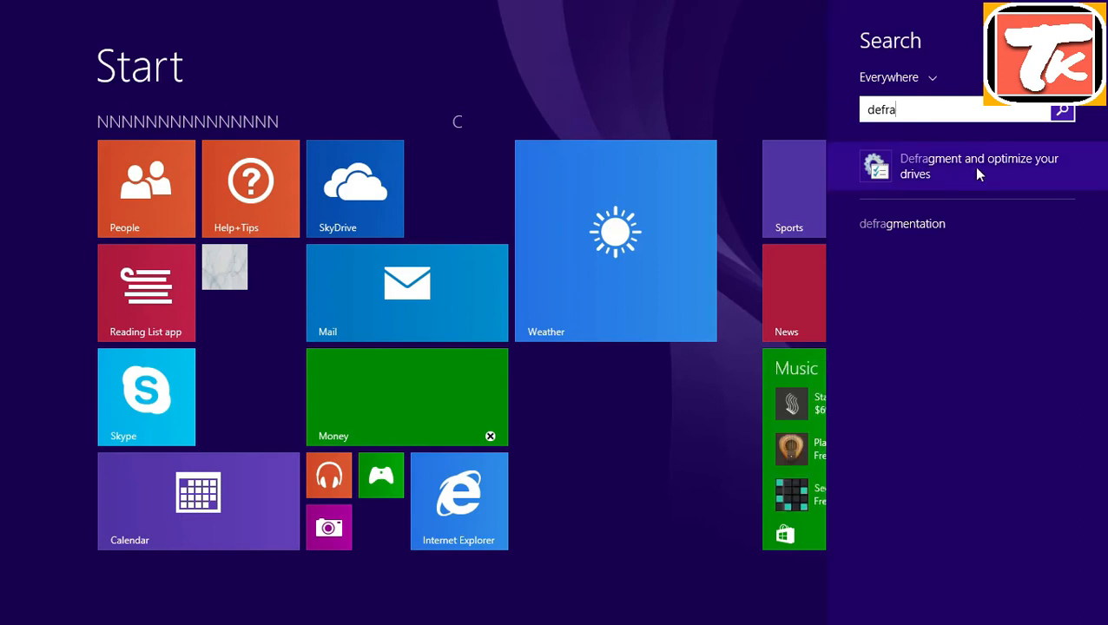
Step: Open Defragment and optimize your drives and optimize drive C:
left_click(922, 170)
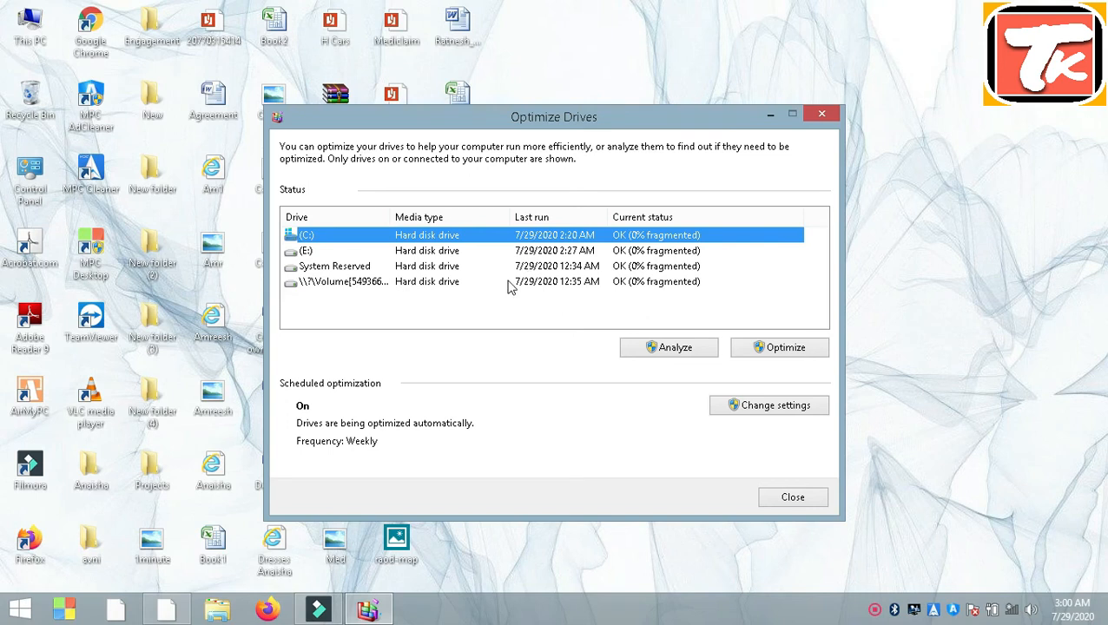
left_click(470, 238)
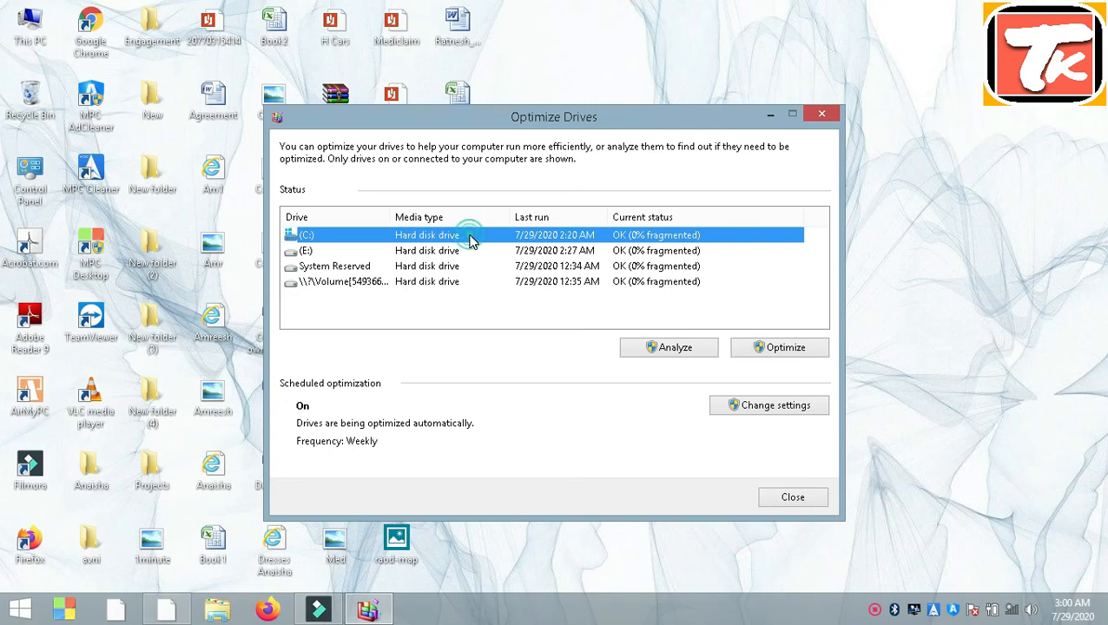
left_click(451, 251)
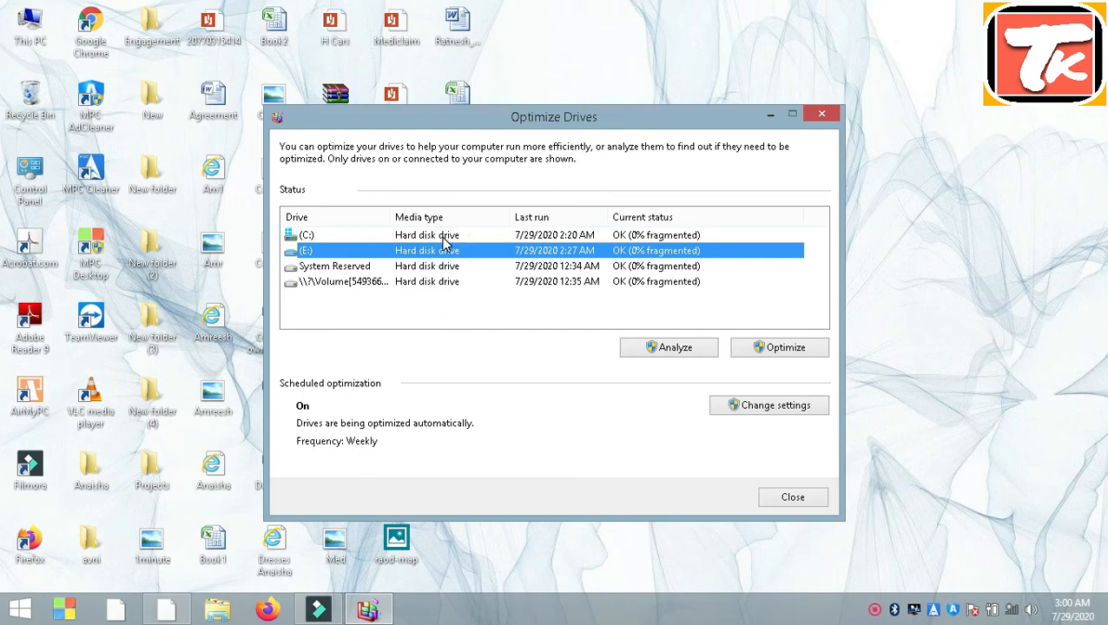
left_click(443, 240)
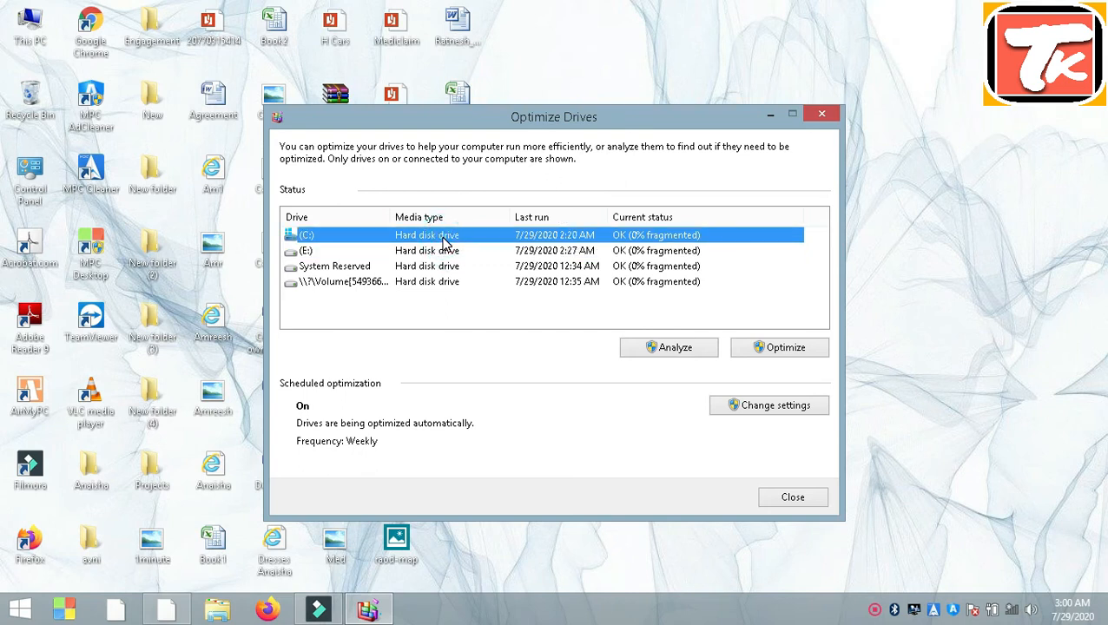
left_click(781, 349)
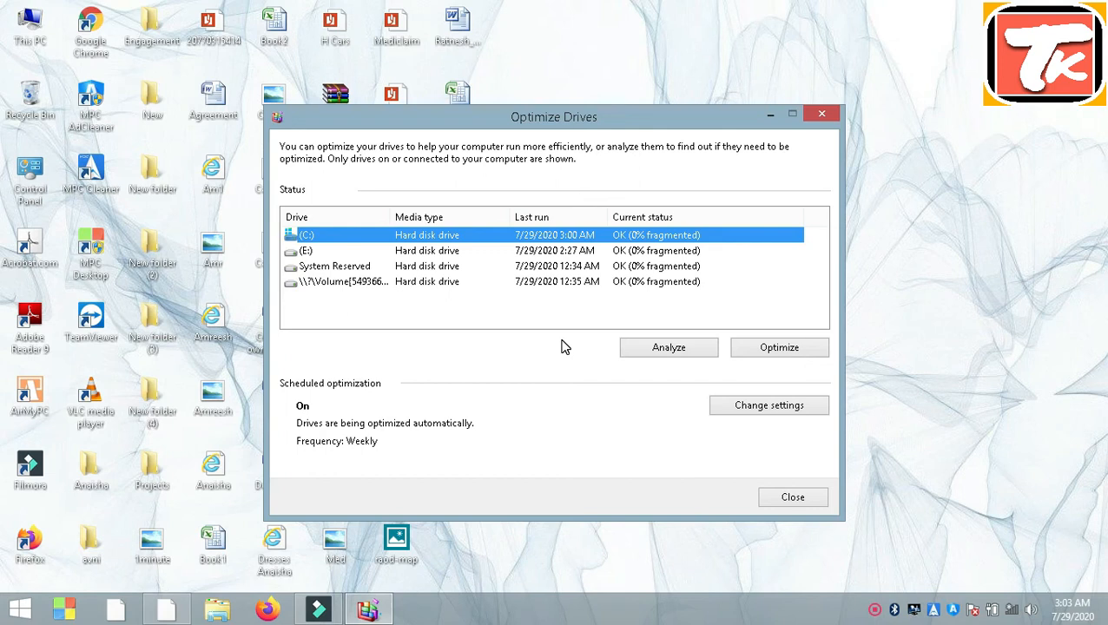
Step: Optimize drive E: and close Optimize Drives
left_click(539, 251)
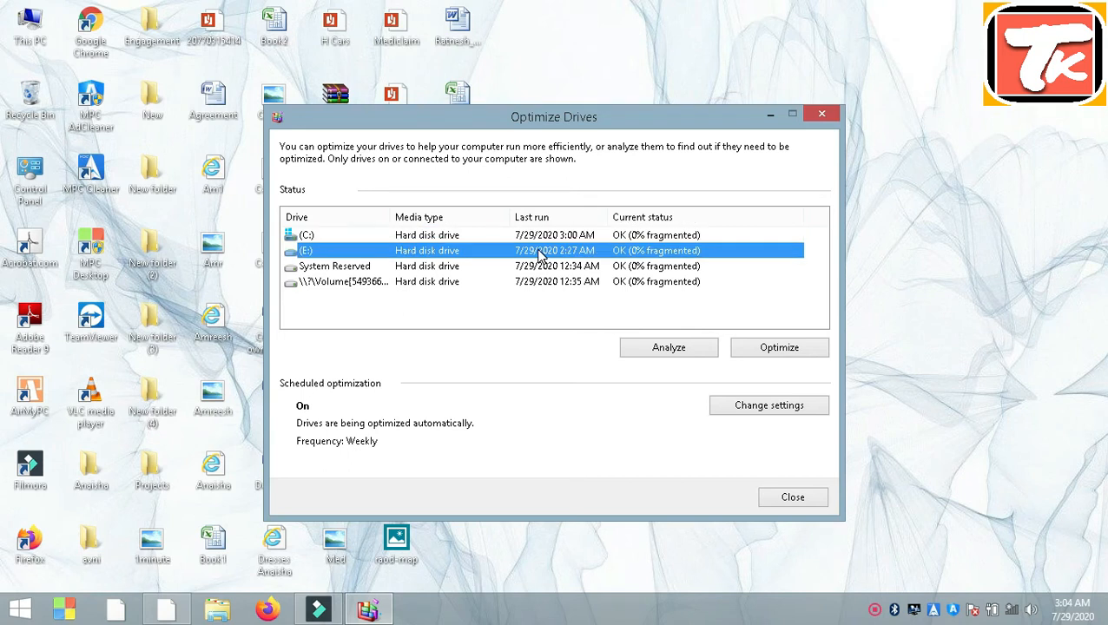
left_click(775, 354)
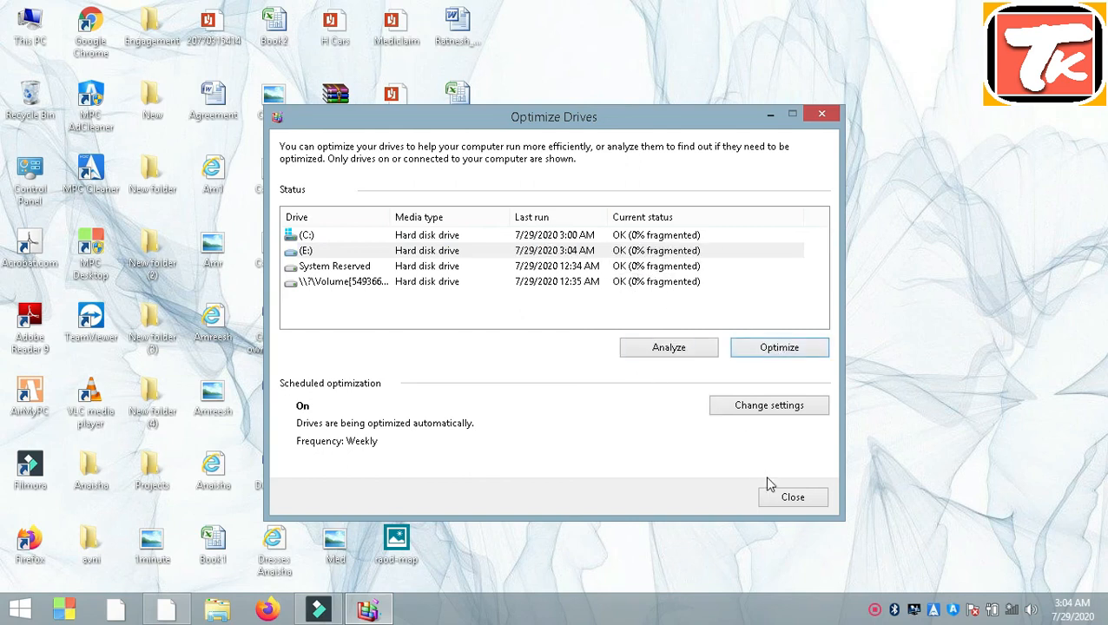
left_click(807, 499)
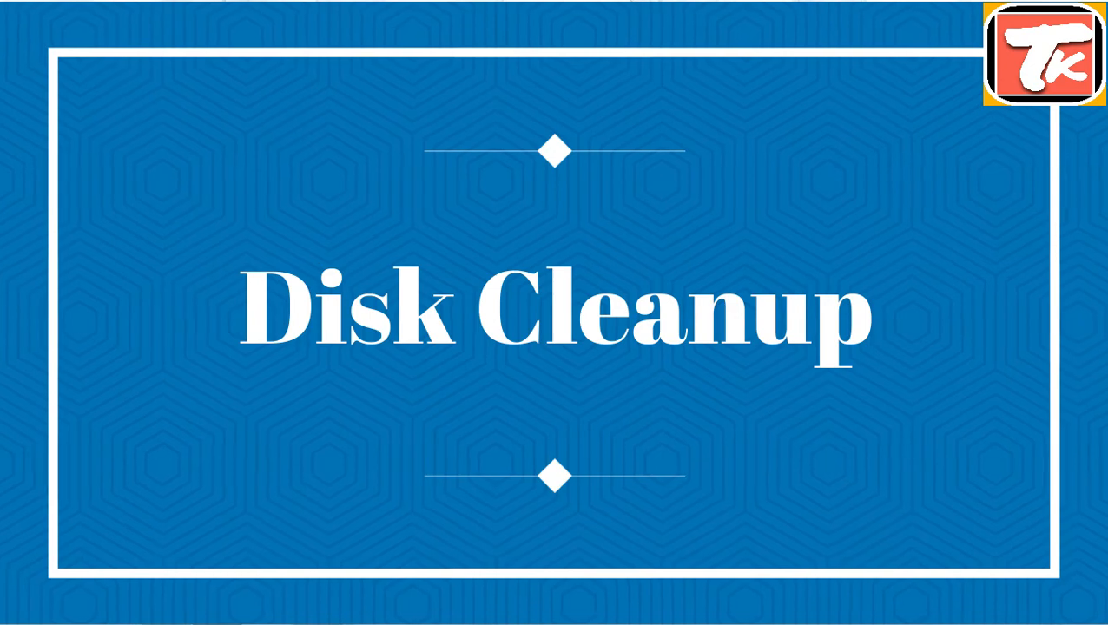
Step: Run Disk Cleanup from the properties of Local Disk (C:) and permanently delete the selected files
left_click(256, 390)
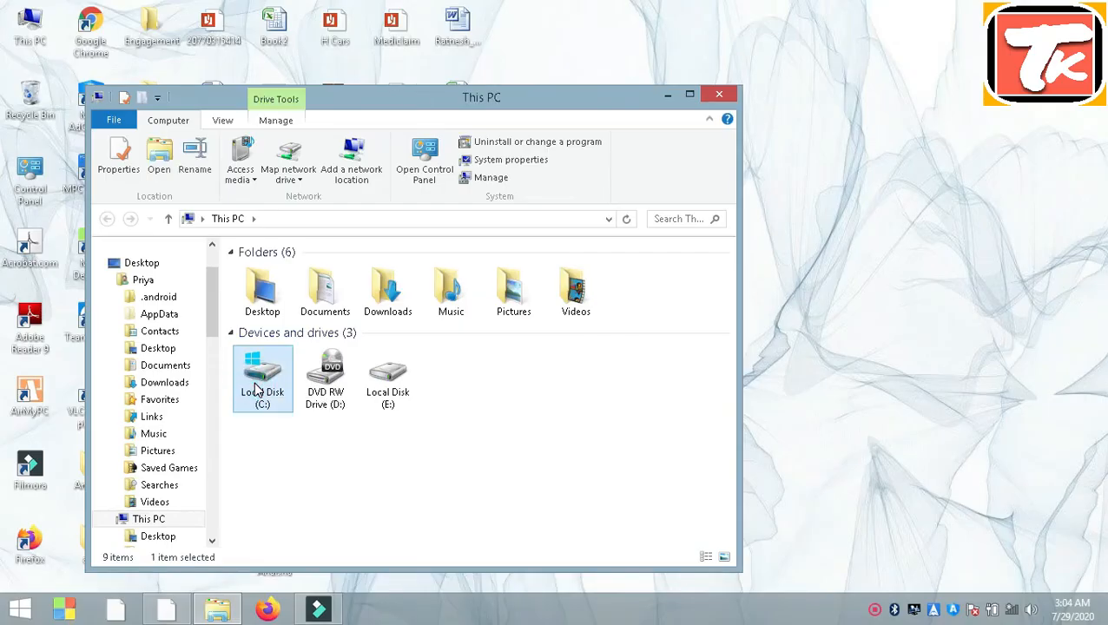
right_click(256, 389)
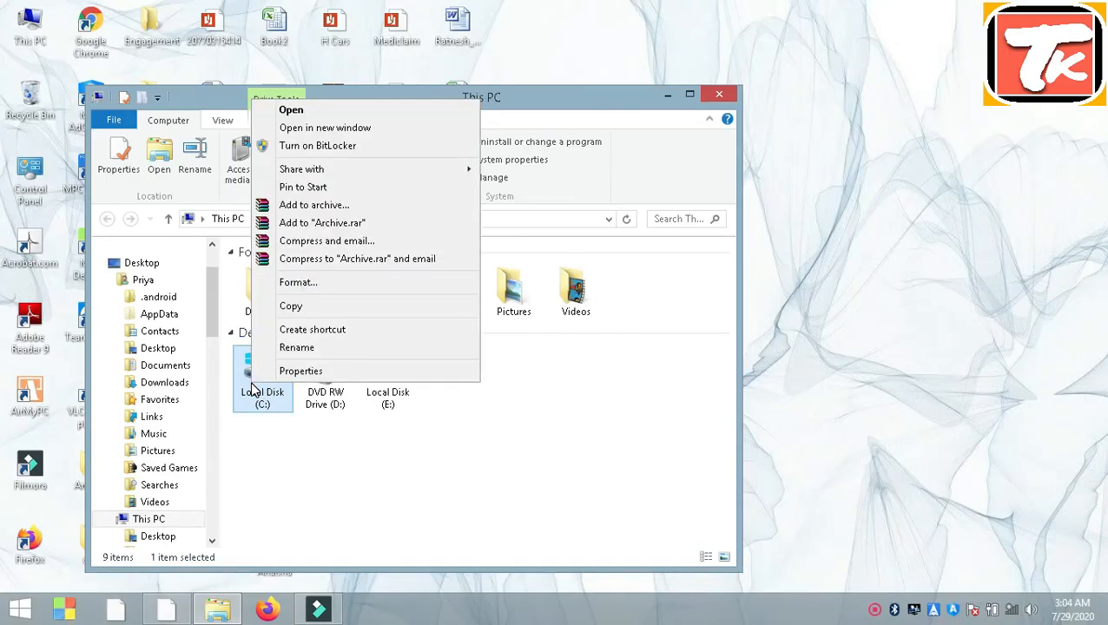
left_click(305, 373)
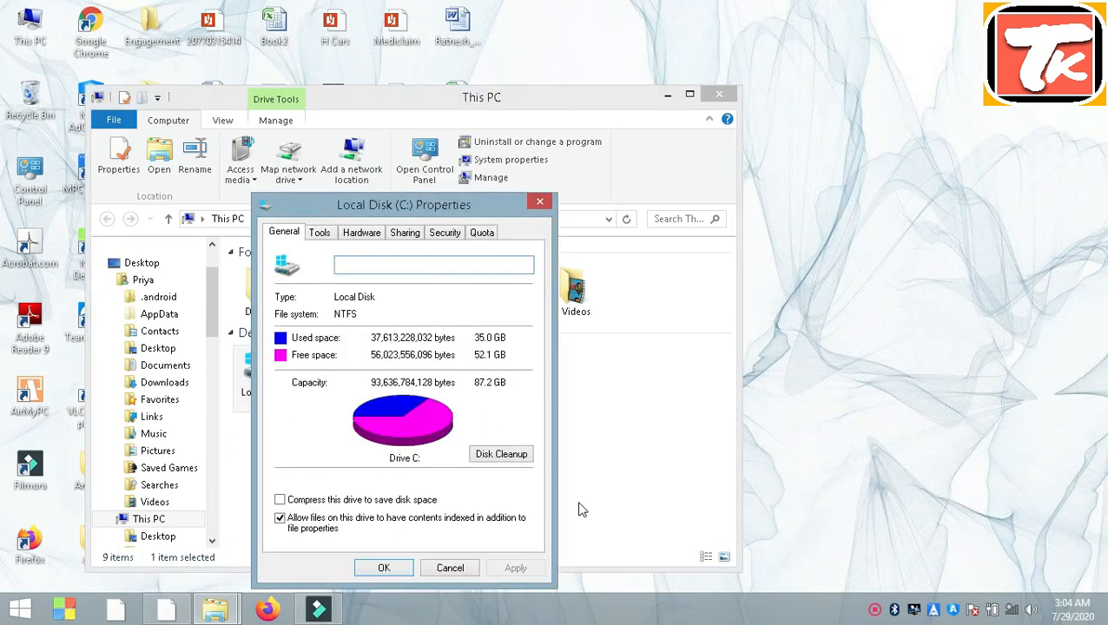
left_click(489, 458)
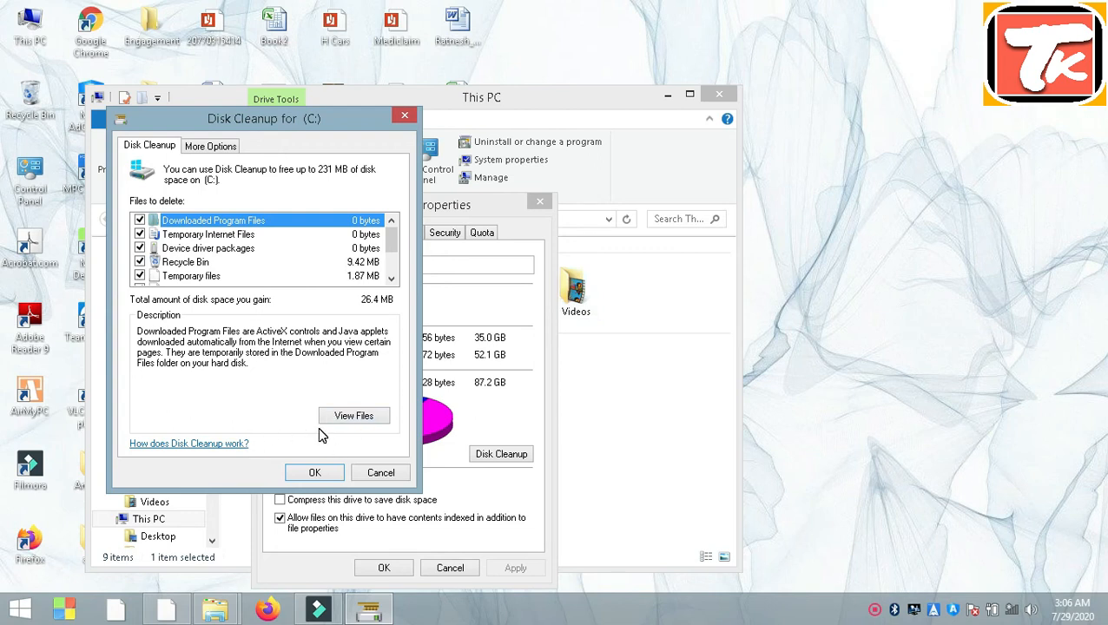
left_click(315, 474)
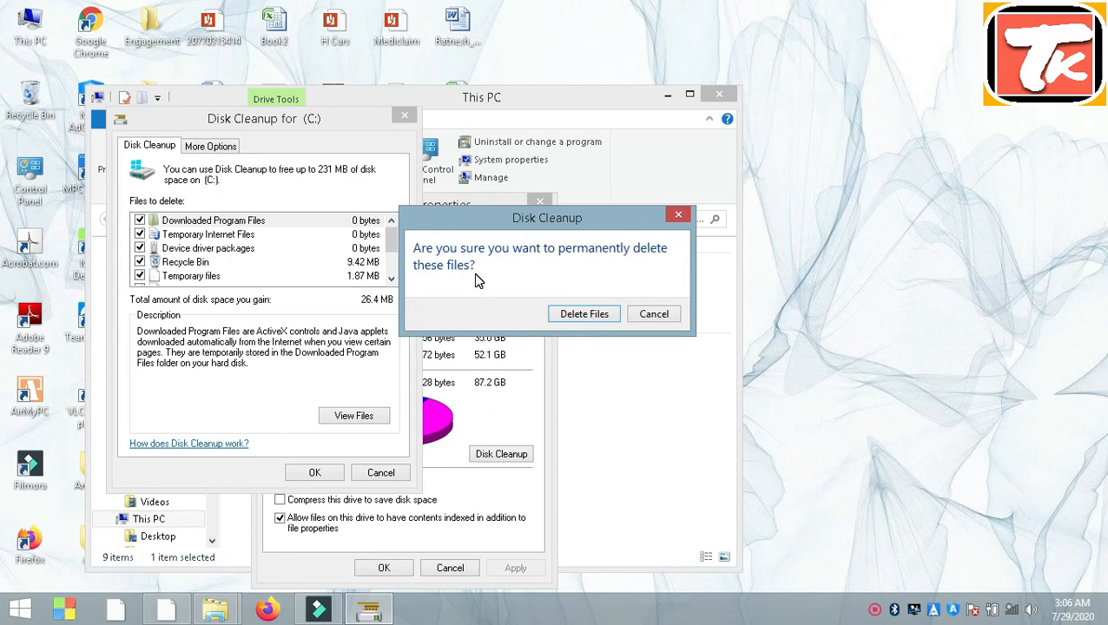
left_click(582, 317)
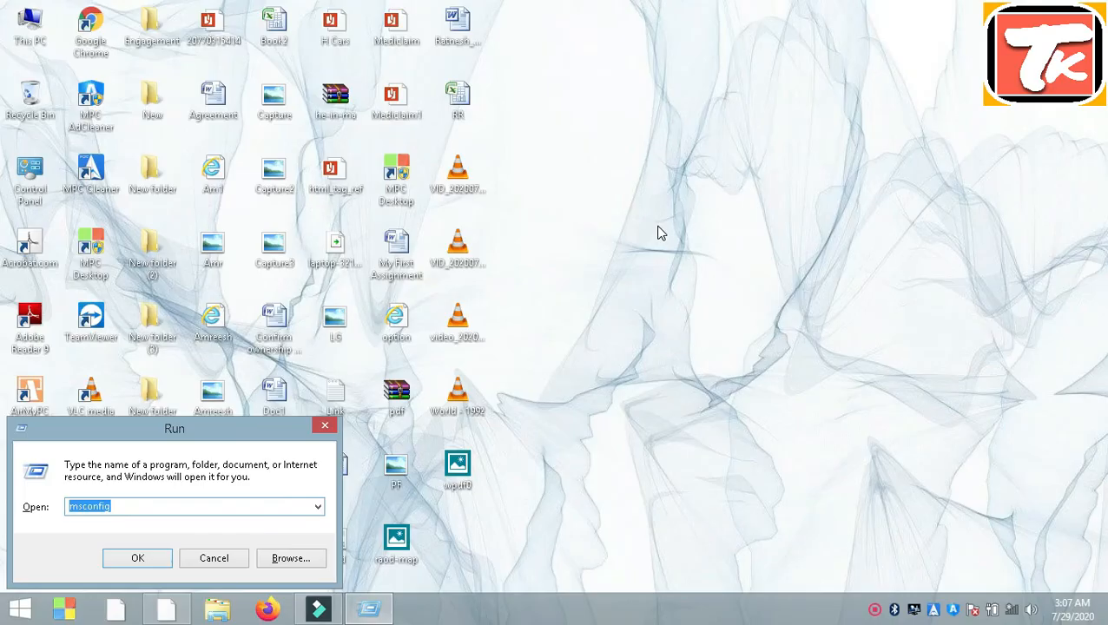
Step: Launch Registry Editor with regedit and open the key HKEY_CURRENT_USER\Control Panel\Mouse
type("re")
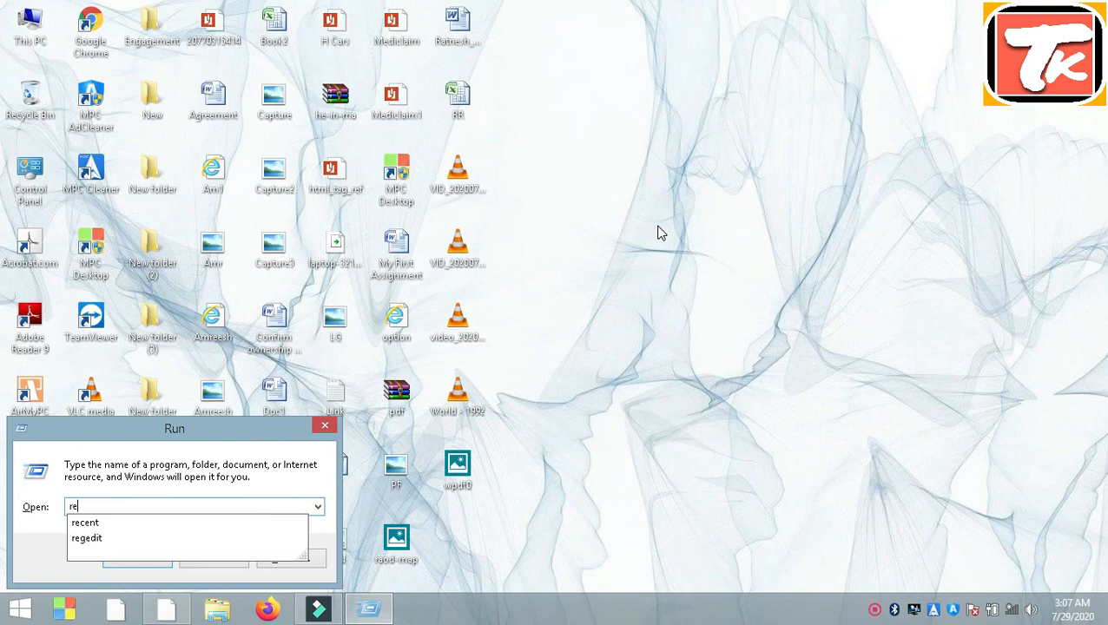
type("gedit")
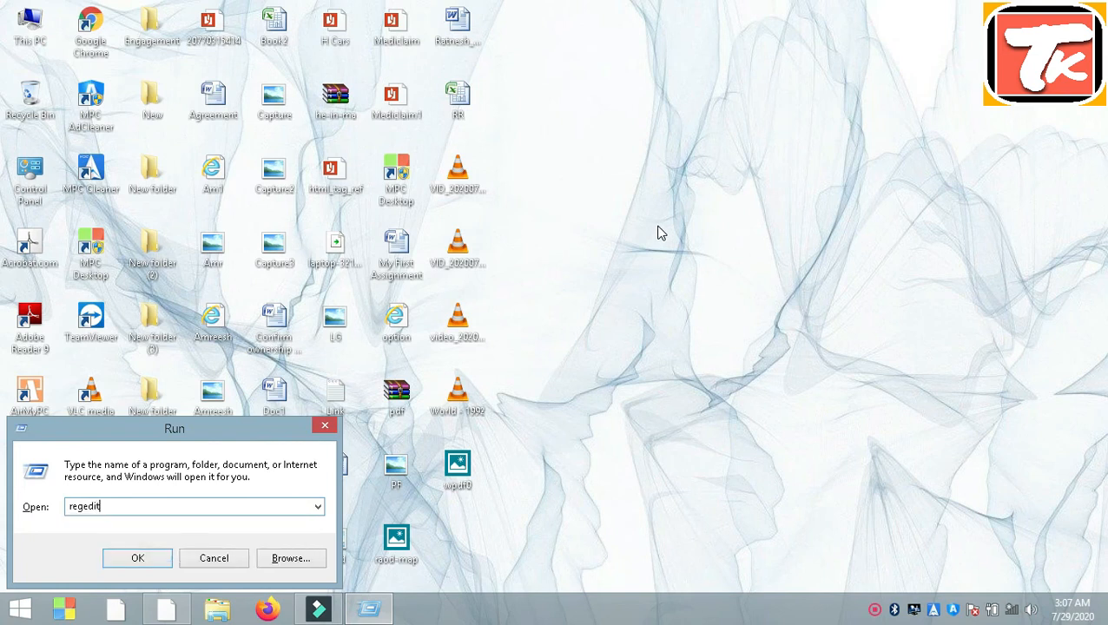
key("Return")
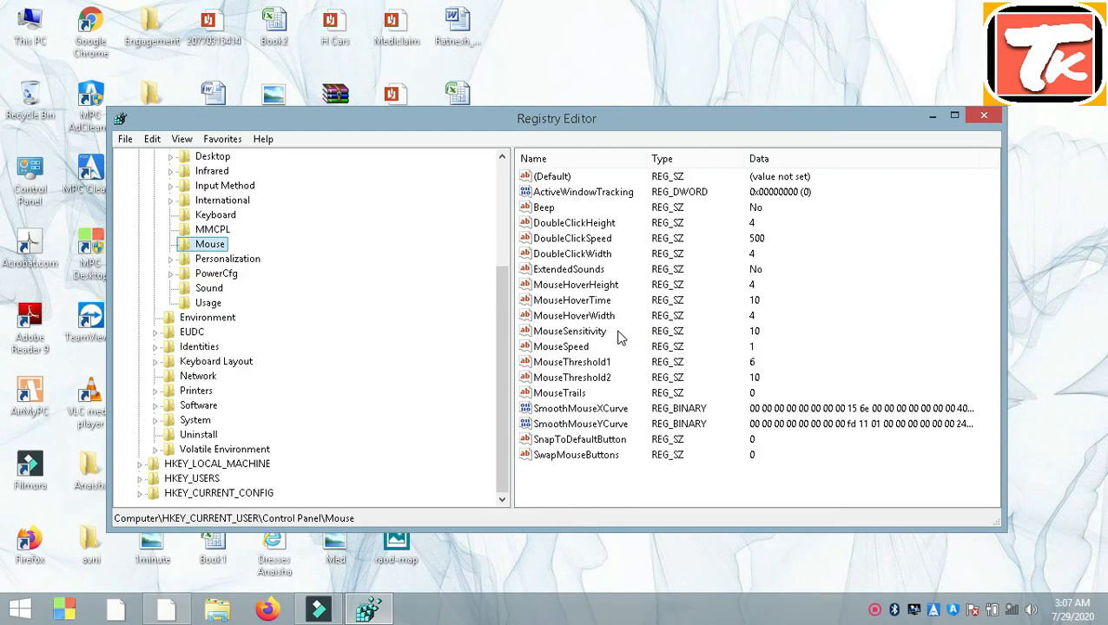
left_click(139, 186)
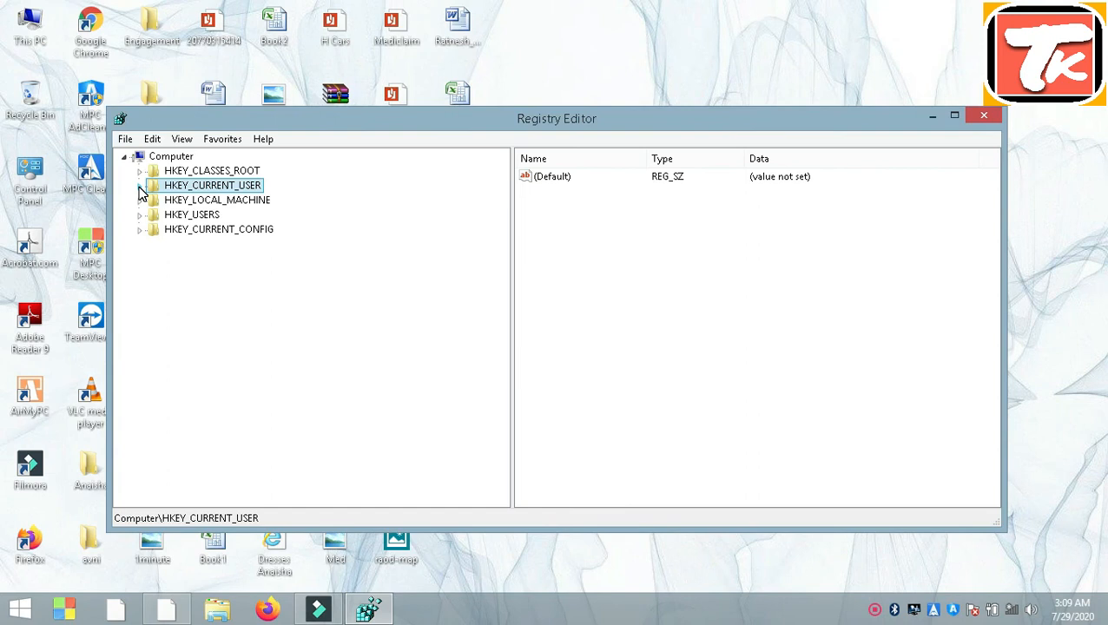
left_click(139, 186)
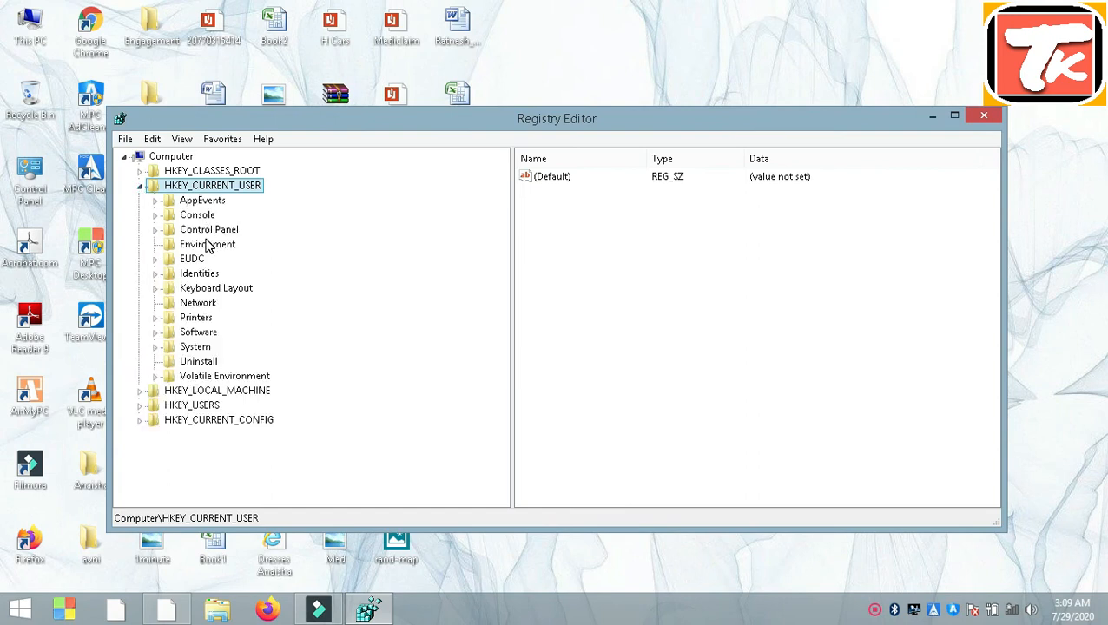
left_click(156, 230)
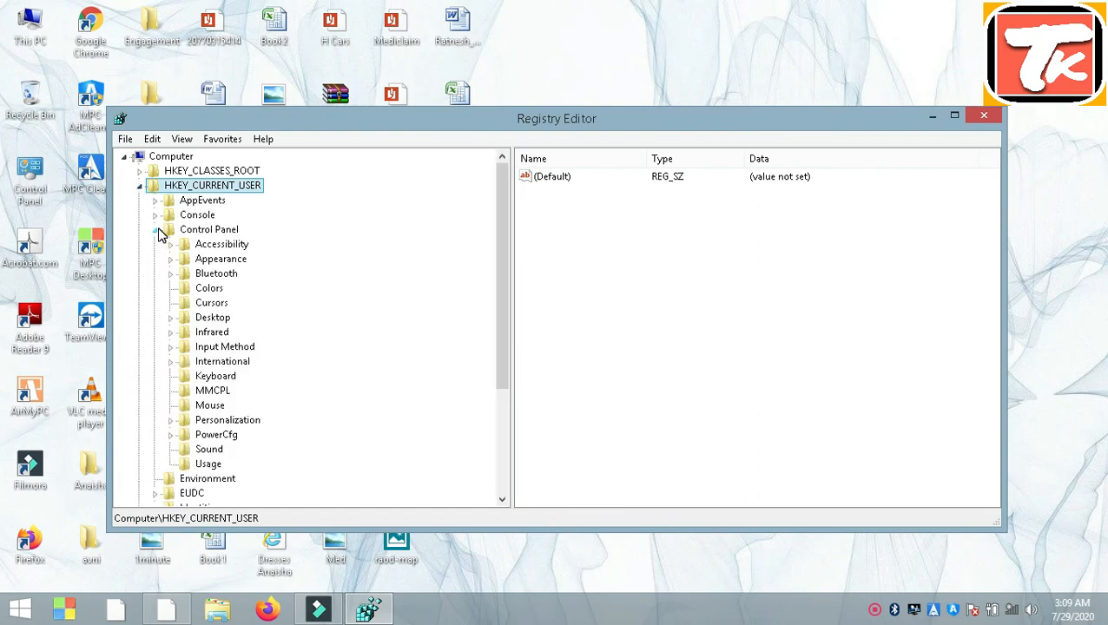
left_click(188, 408)
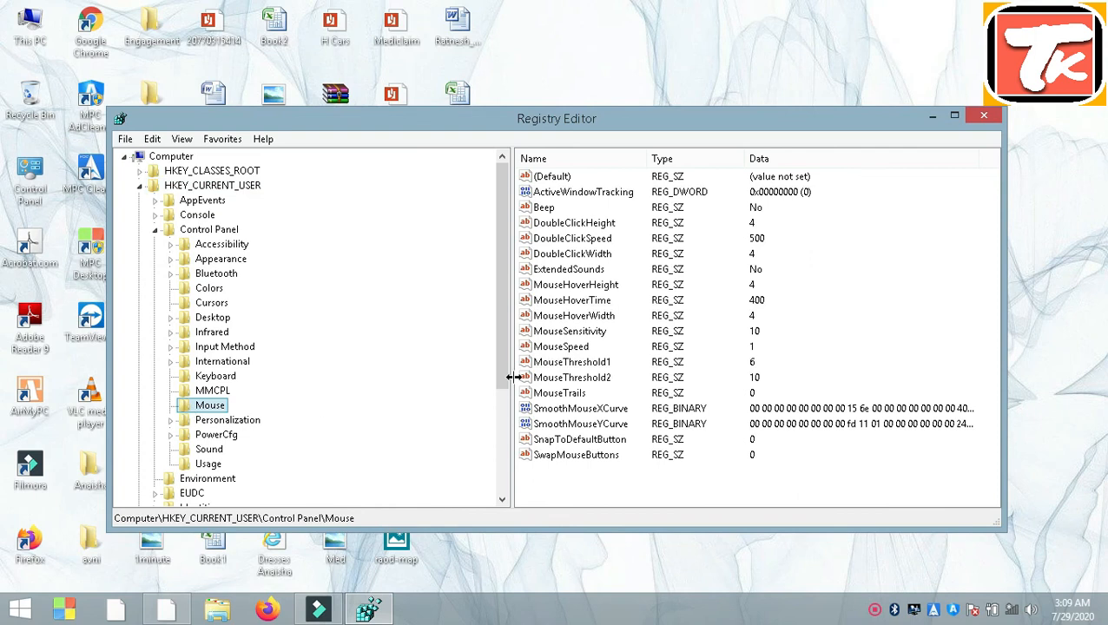
Step: Set the value data of MouseHoverTime to 10 and close Registry Editor
left_click(556, 304)
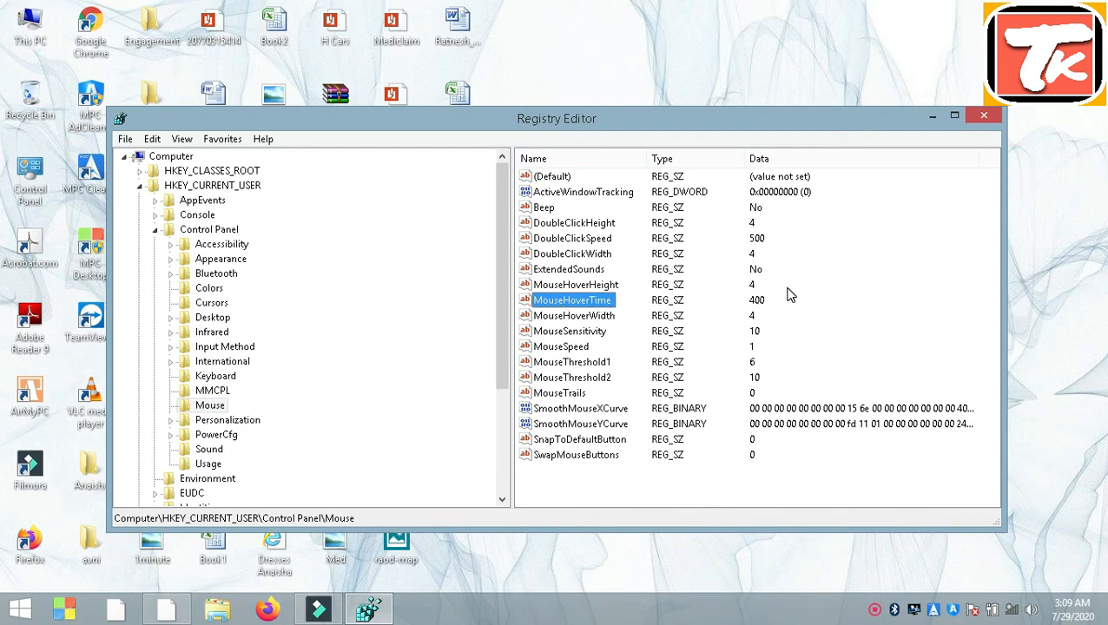
double_click(544, 302)
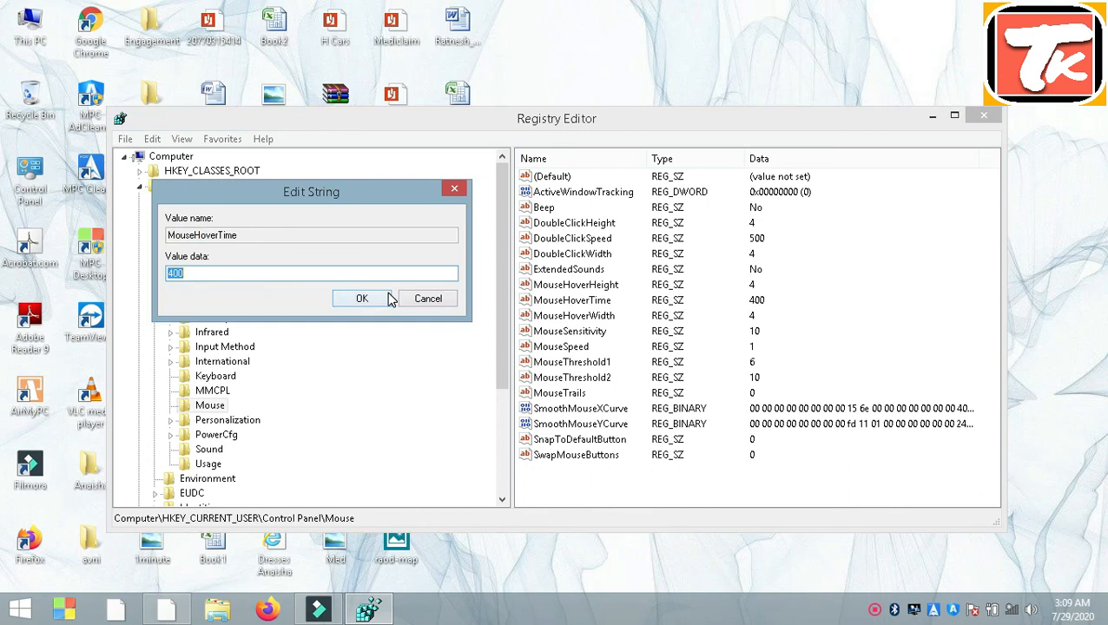
type("10")
left_click(355, 301)
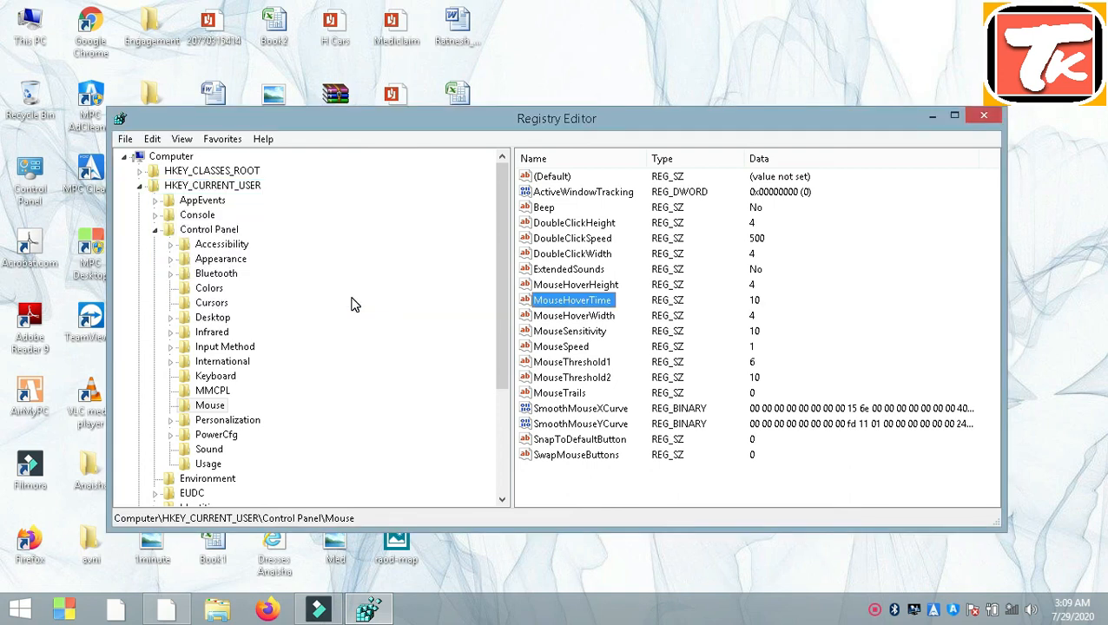
left_click(977, 117)
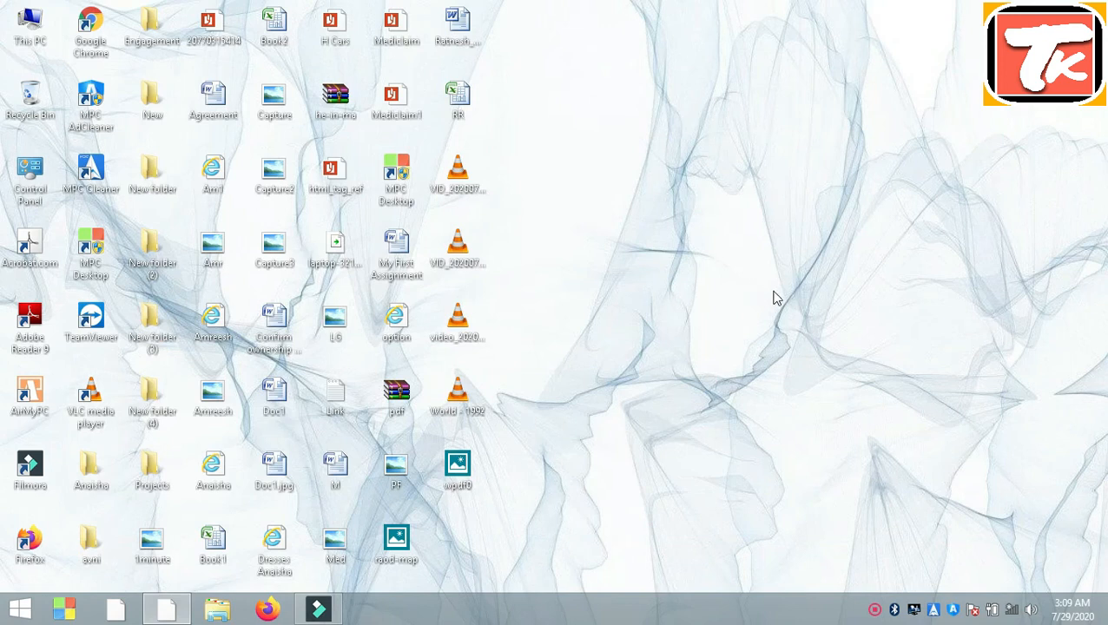